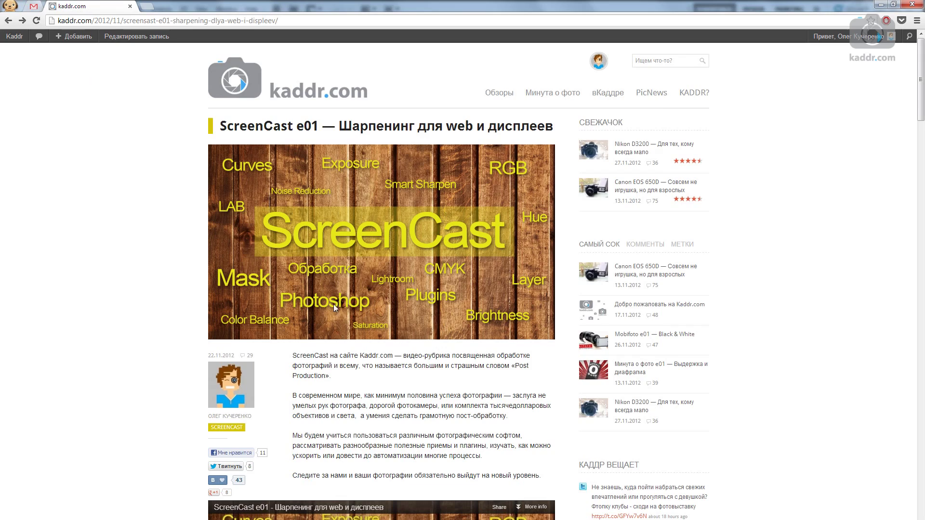
# Step: Load all the animal photos, 001.jpg through 010.jpg, into Photoshop from Explorer
pyautogui.scroll(-5, 221, 223)
pyautogui.scroll(-5, 241, 241)
pyautogui.scroll(5, 250, 250)
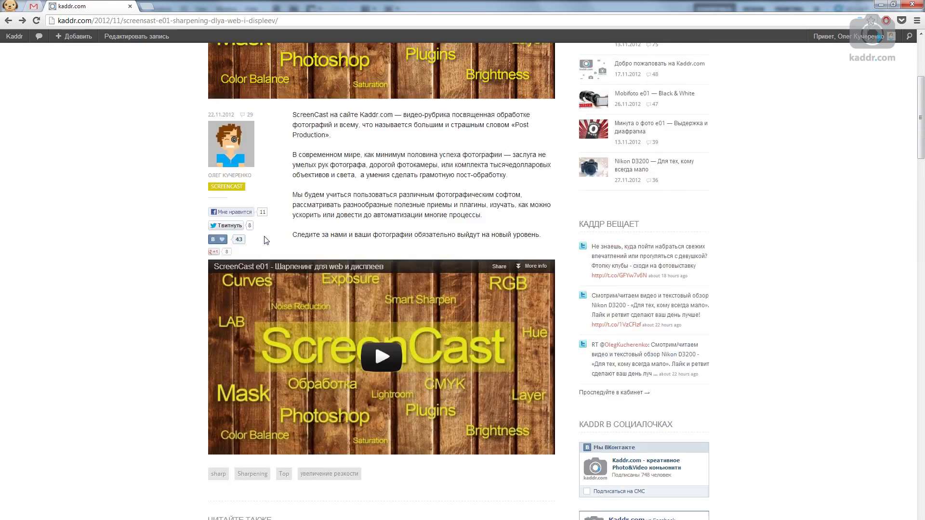
pyautogui.scroll(5, 268, 265)
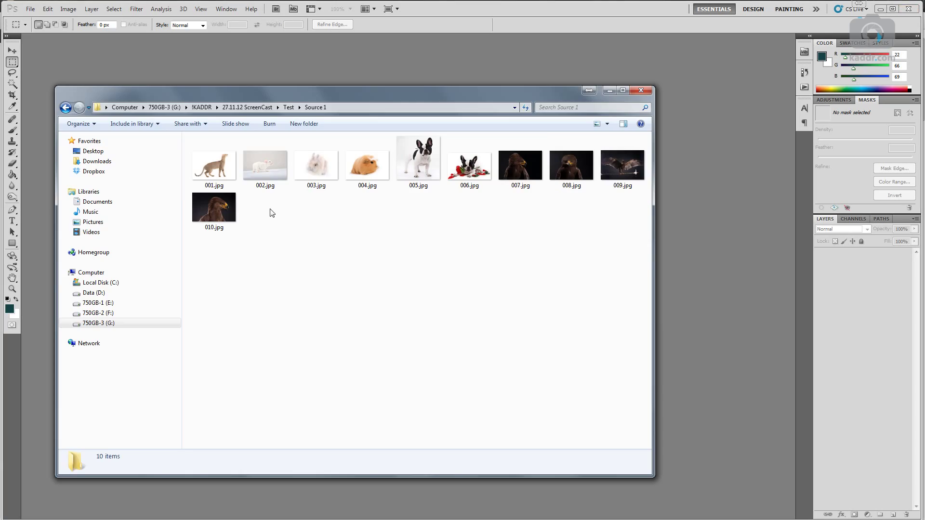
pyautogui.hotkey('ctrl', 'a')
pyautogui.moveTo(206, 155)
pyautogui.mouseDown()
pyautogui.moveTo(208, 41)
pyautogui.moveTo(206, 52)
pyautogui.mouseUp()
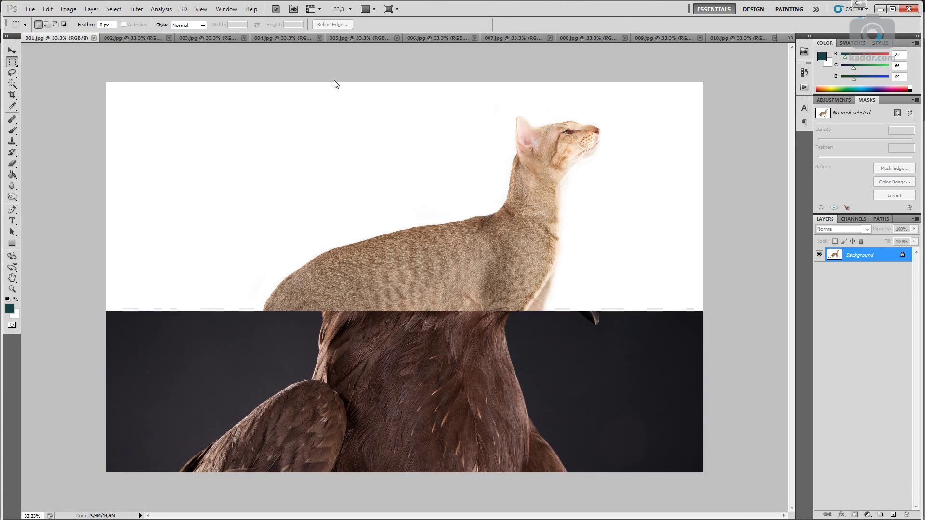
# Step: Show the Actions panel from the Window menu
pyautogui.click(225, 9)
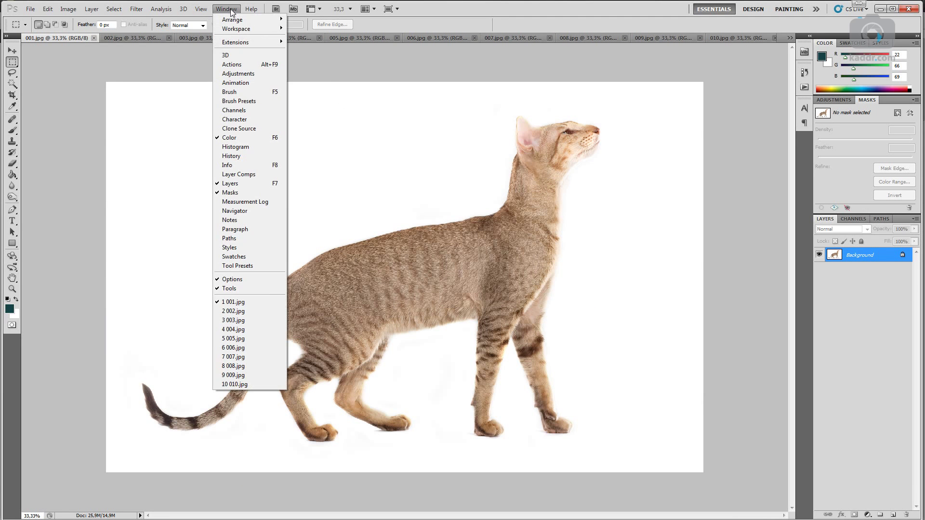
pyautogui.click(232, 65)
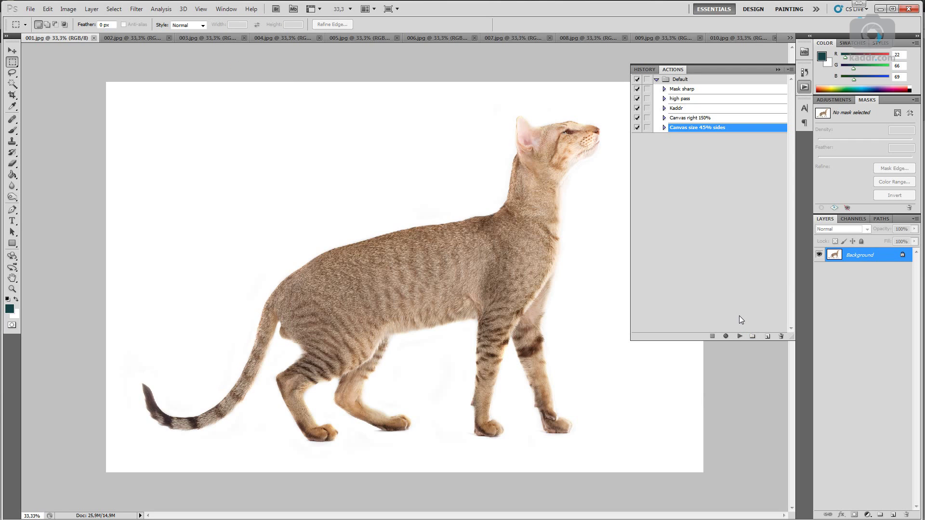
# Step: Create an Orange action named 'web + sharp' with a Shift+F4 shortcut and start recording
pyautogui.click(767, 336)
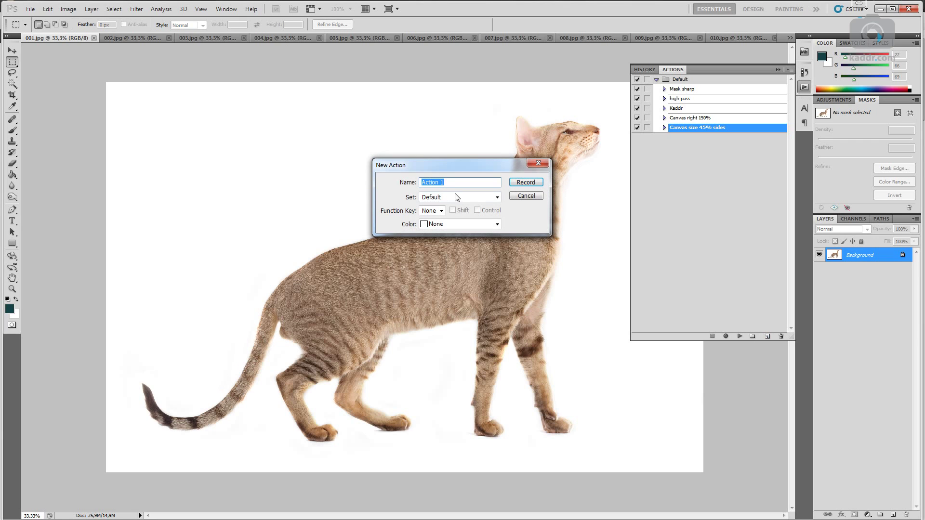
pyautogui.write('web')
pyautogui.click(466, 225)
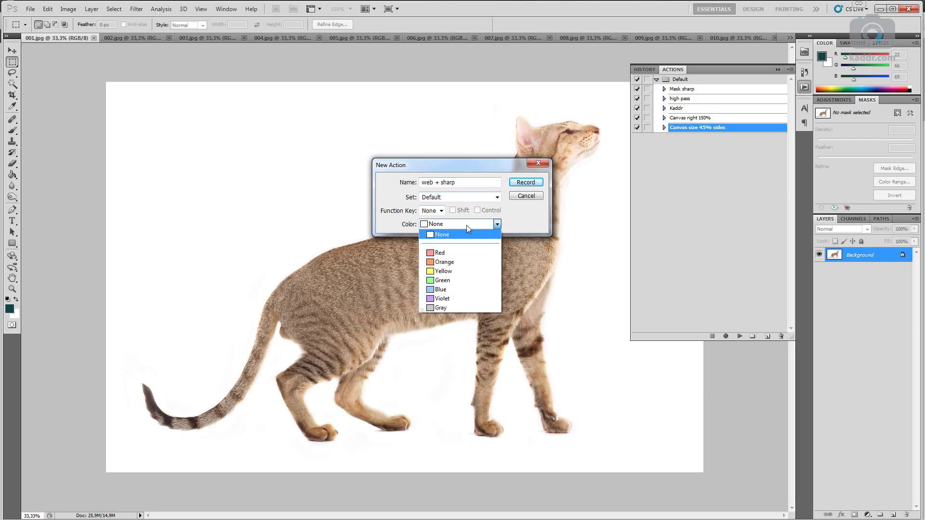
pyautogui.click(464, 260)
pyautogui.click(433, 210)
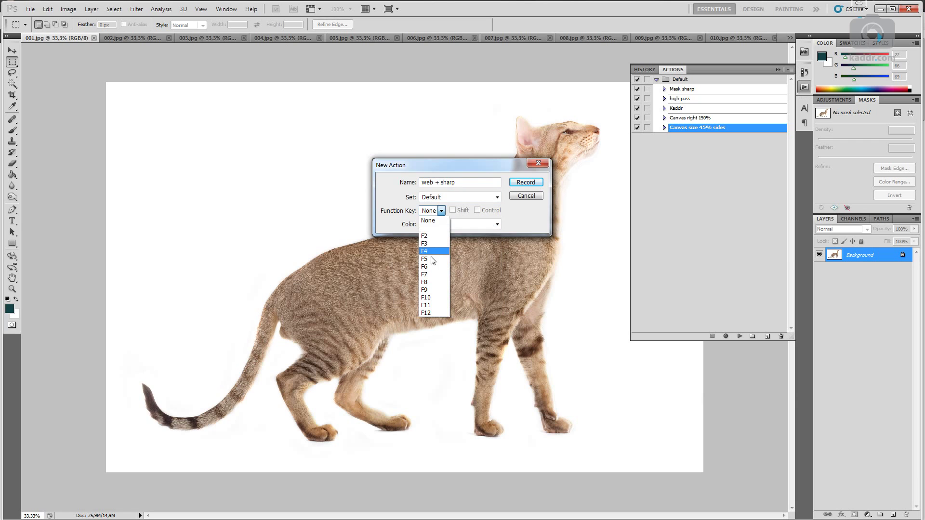
pyautogui.click(423, 251)
pyautogui.click(453, 210)
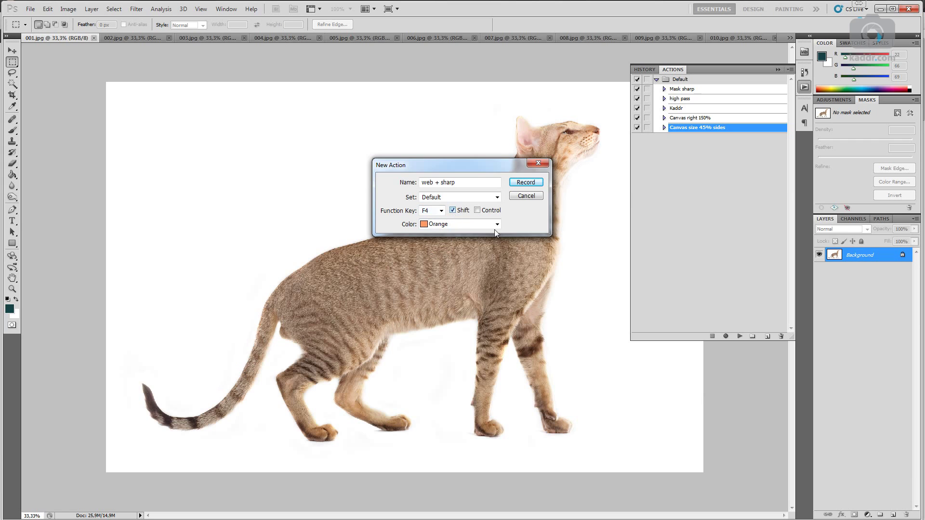
pyautogui.click(529, 183)
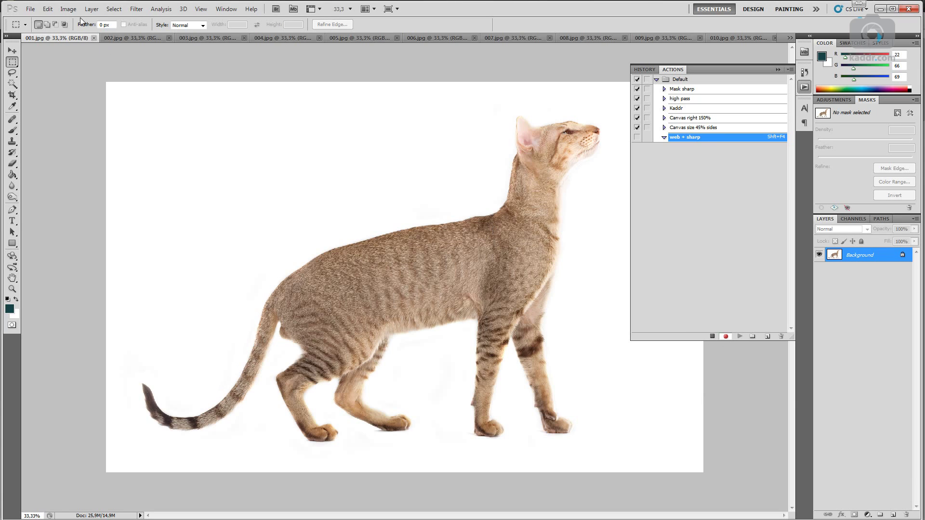
# Step: Resize the cat photo to 700 px wide and view it at actual size
pyautogui.click(68, 9)
pyautogui.click(111, 79)
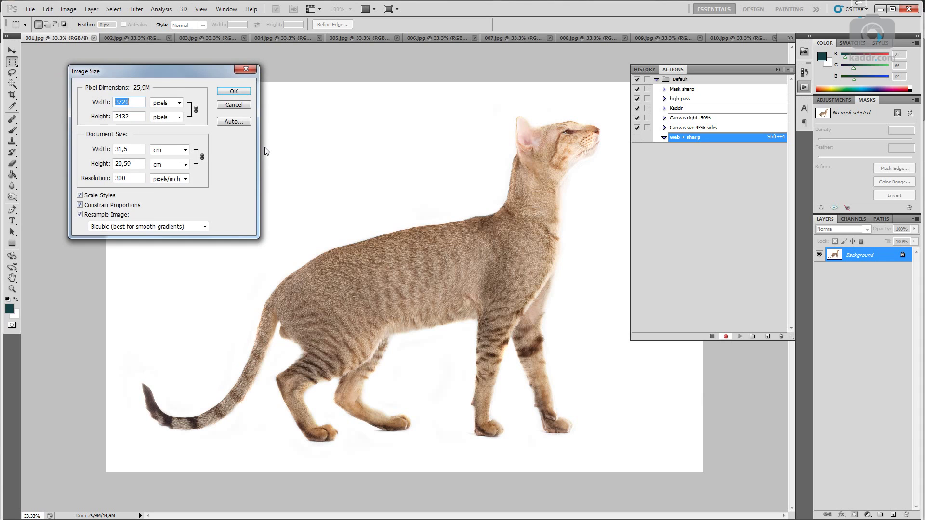
pyautogui.write('700')
pyautogui.press('Return')
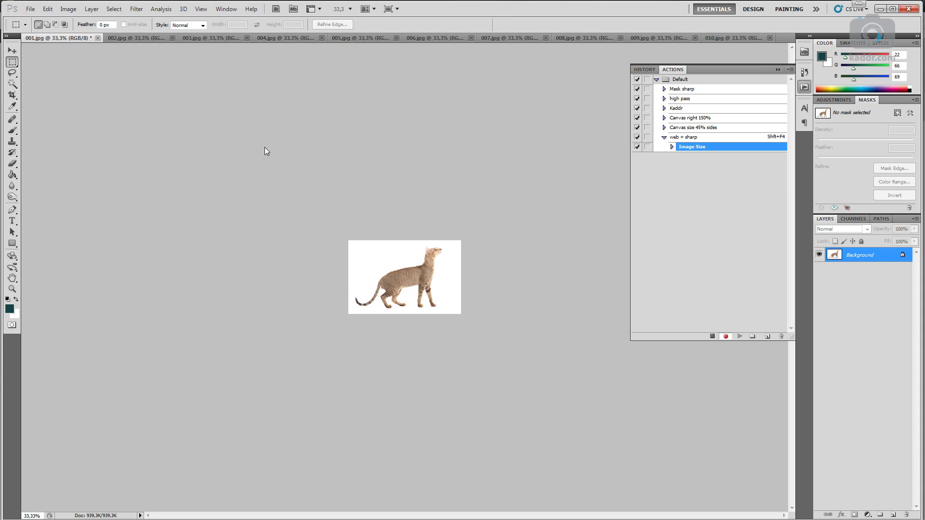
pyautogui.hotkey('ctrl', '1')
# Step: Apply Unsharp Mask with its current settings and select the web + sharp action
pyautogui.click(136, 9)
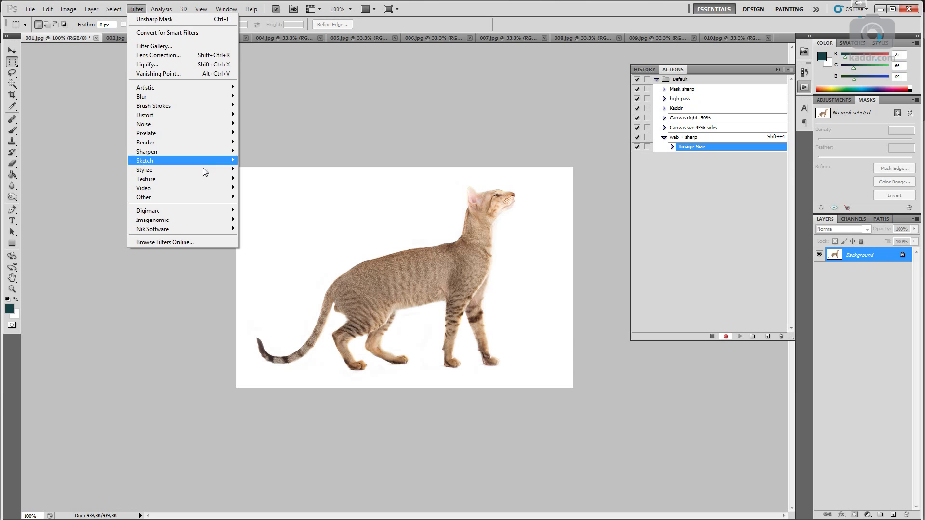
pyautogui.moveTo(183, 151)
pyautogui.click(282, 187)
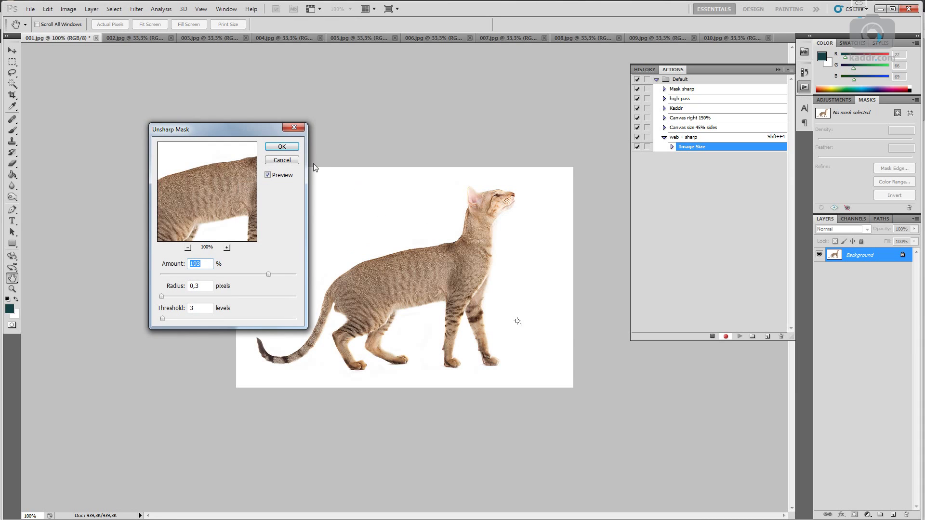
pyautogui.click(291, 148)
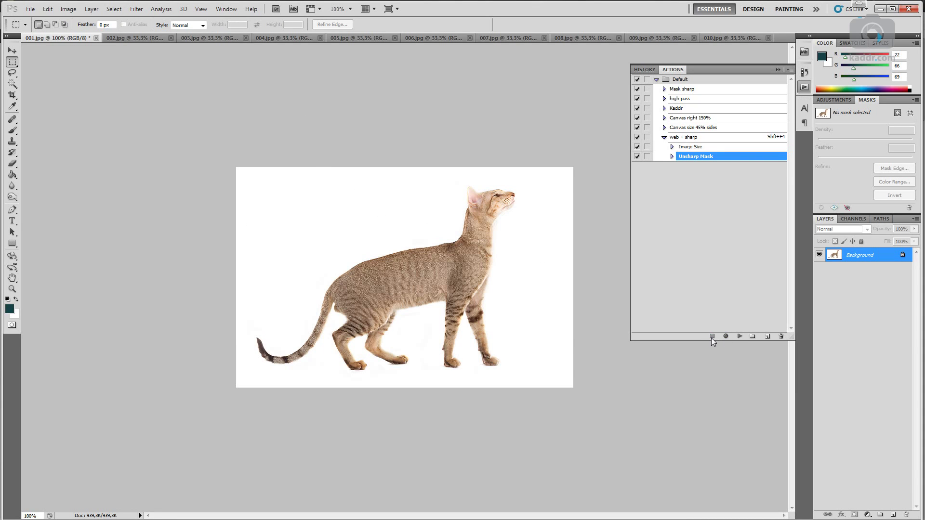
pyautogui.click(693, 137)
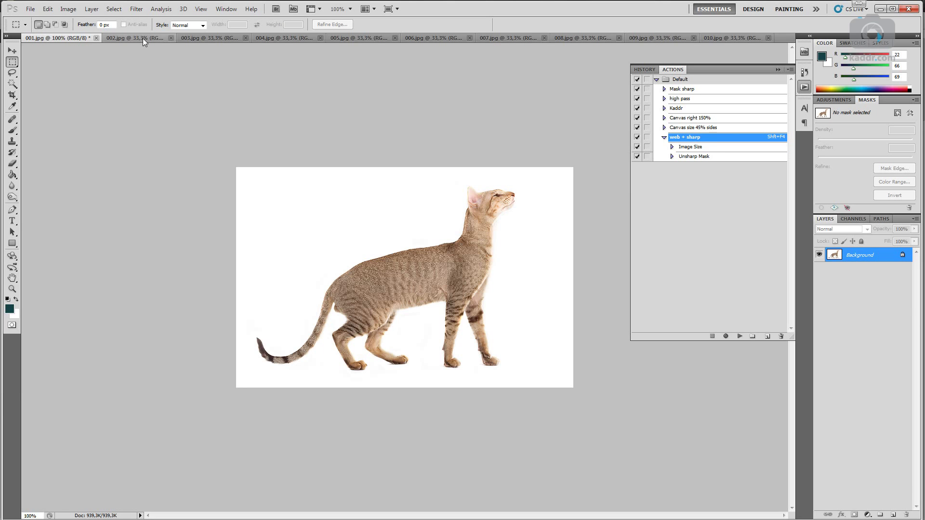
# Step: Run web + sharp on 002.jpg, 003.jpg and 004.jpg using Play and Shift+F4
pyautogui.click(143, 39)
pyautogui.click(739, 336)
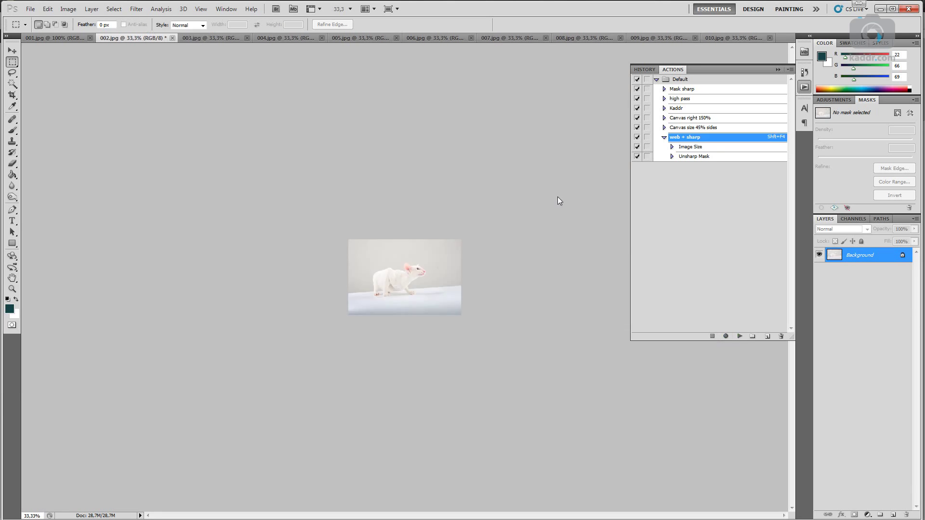
pyautogui.click(198, 39)
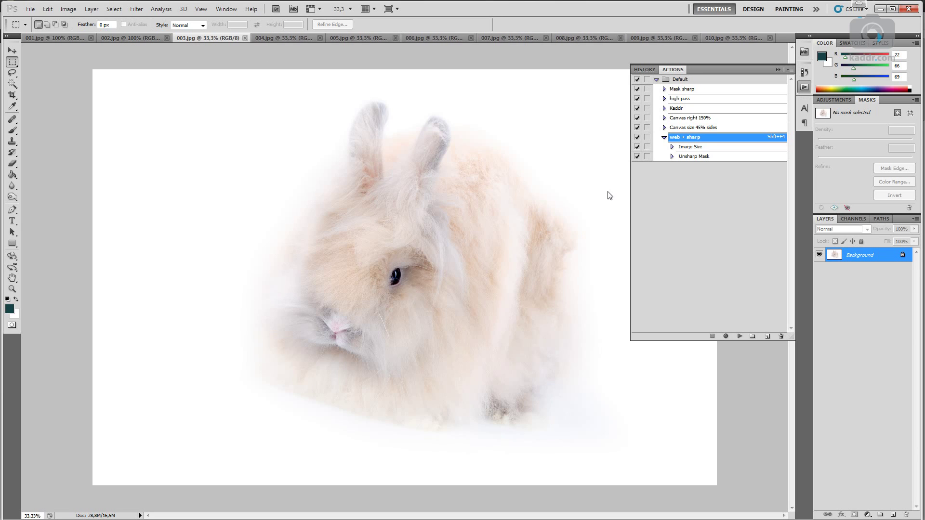
pyautogui.hotkey('shift', 'F4')
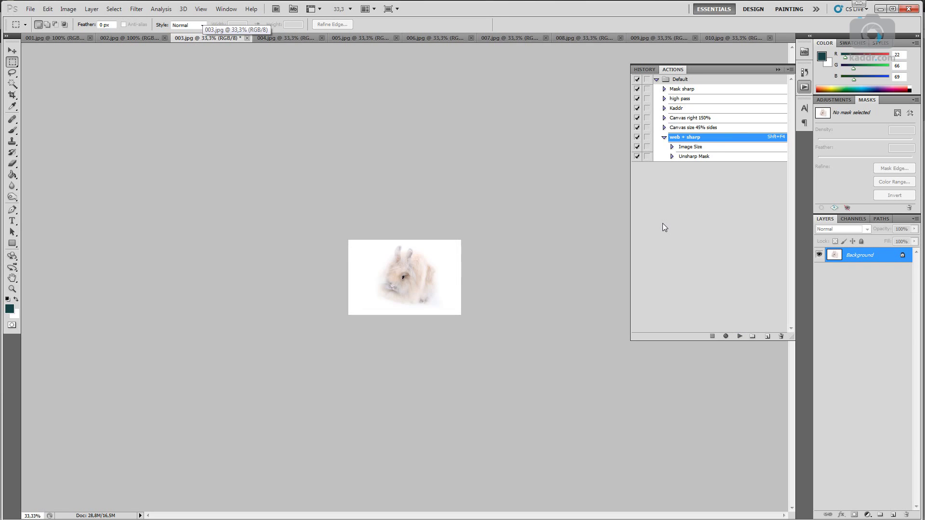
pyautogui.click(299, 39)
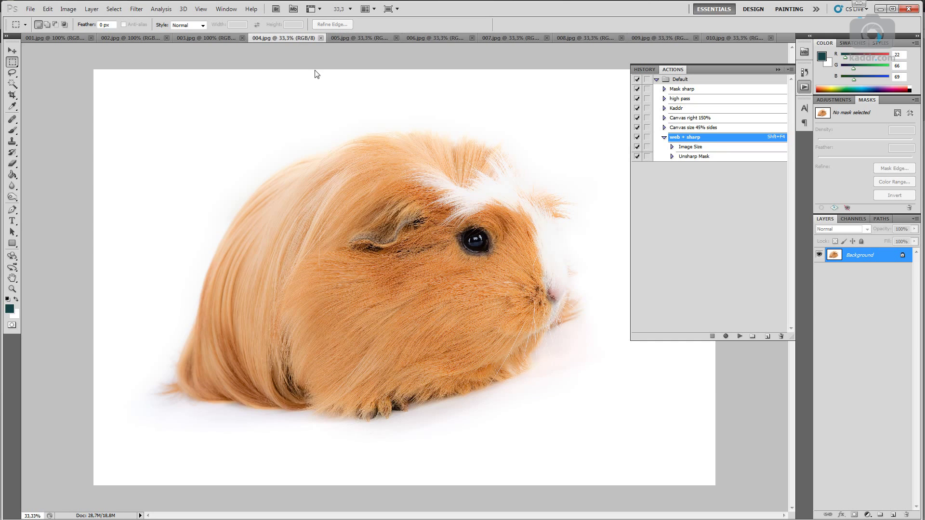
pyautogui.hotkey('shift', 'F4')
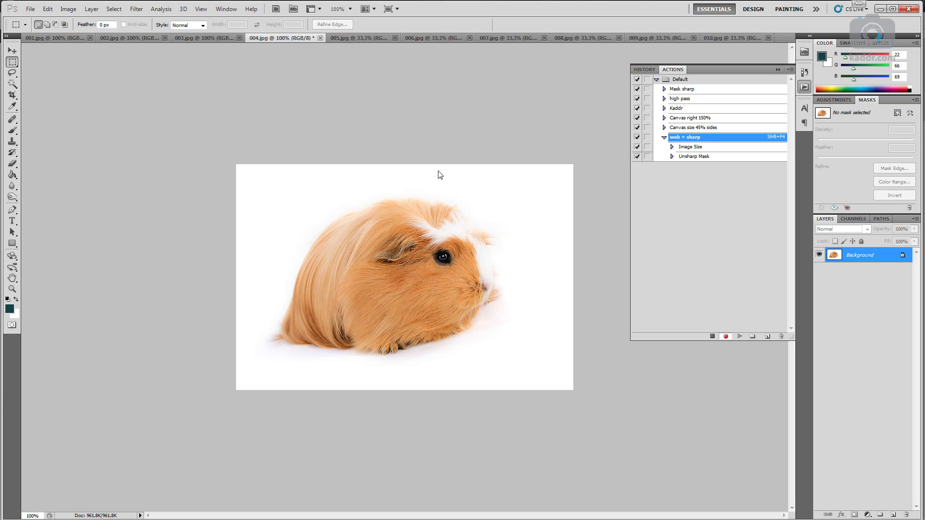
# Step: Save 004.jpg as a JPEG into the Test 1 folder and stop recording
pyautogui.hotkey('ctrl', 'shift', 's')
pyautogui.click(555, 204)
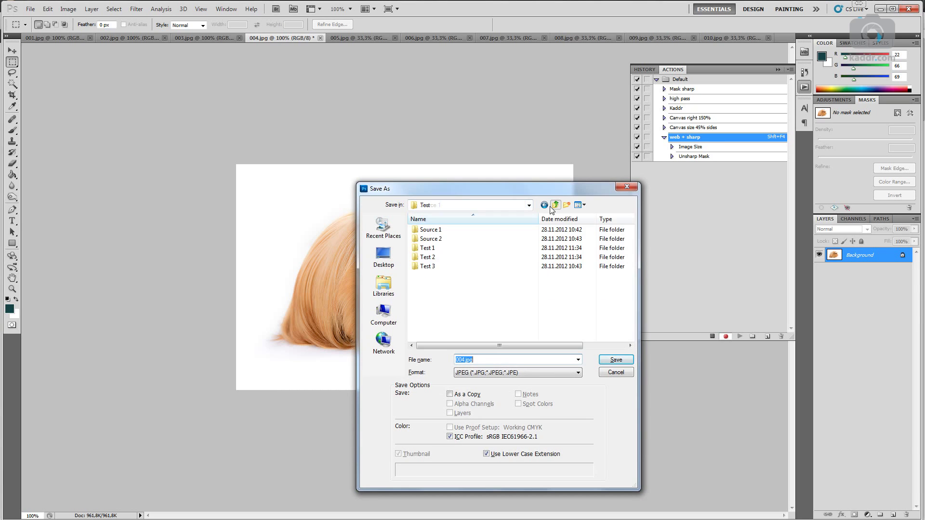
pyautogui.doubleClick(452, 248)
pyautogui.click(617, 360)
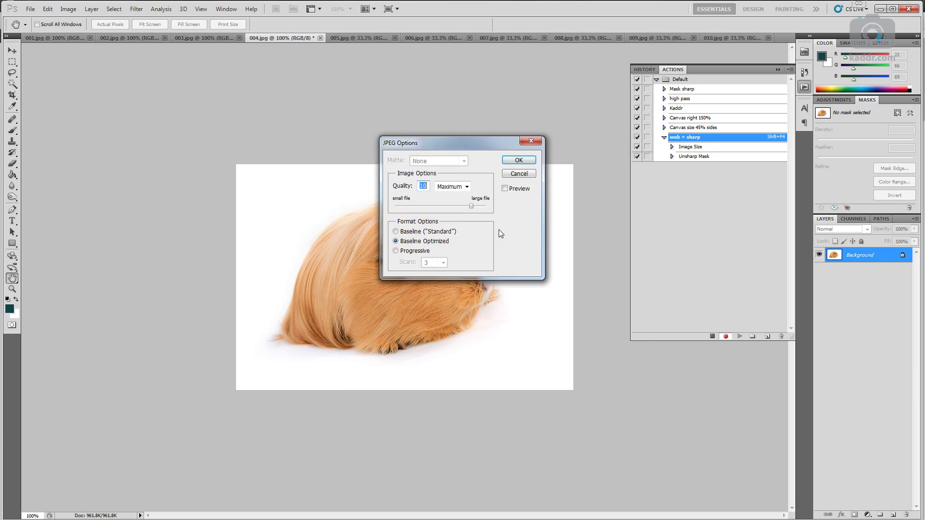
pyautogui.click(520, 162)
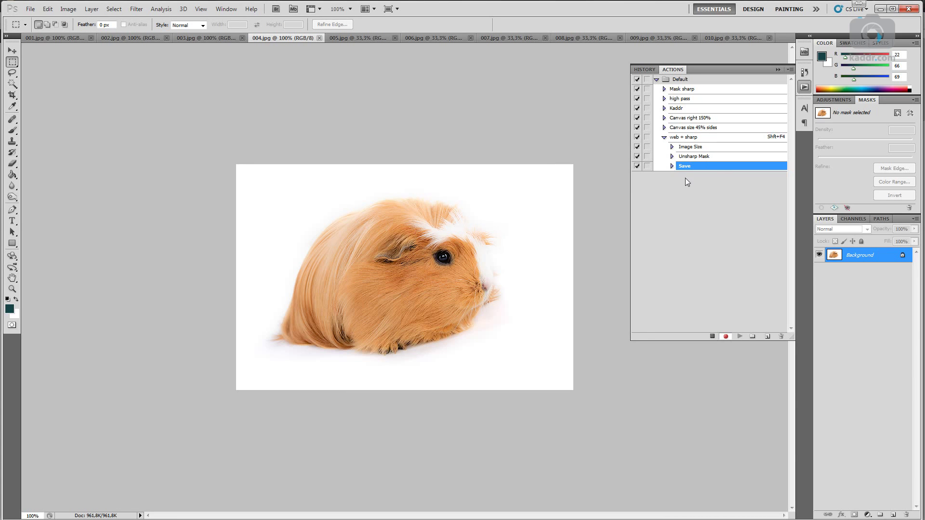
pyautogui.click(712, 336)
# Step: Replay the action, confirm 004.jpg is in Test 1, then switch to 005.jpg
pyautogui.click(739, 336)
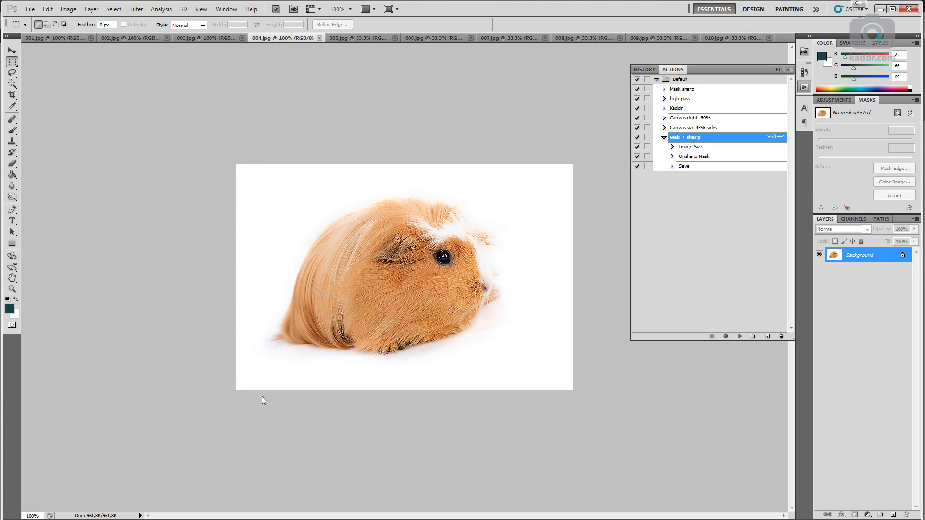
pyautogui.hotkey('alt', 'Tab')
pyautogui.press('BackSpace')
pyautogui.doubleClick(194, 170)
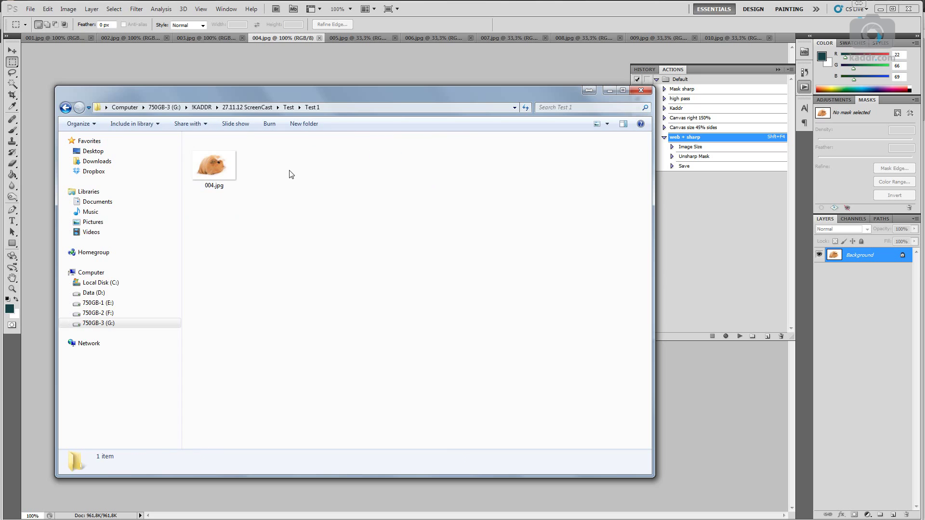
pyautogui.press('BackSpace')
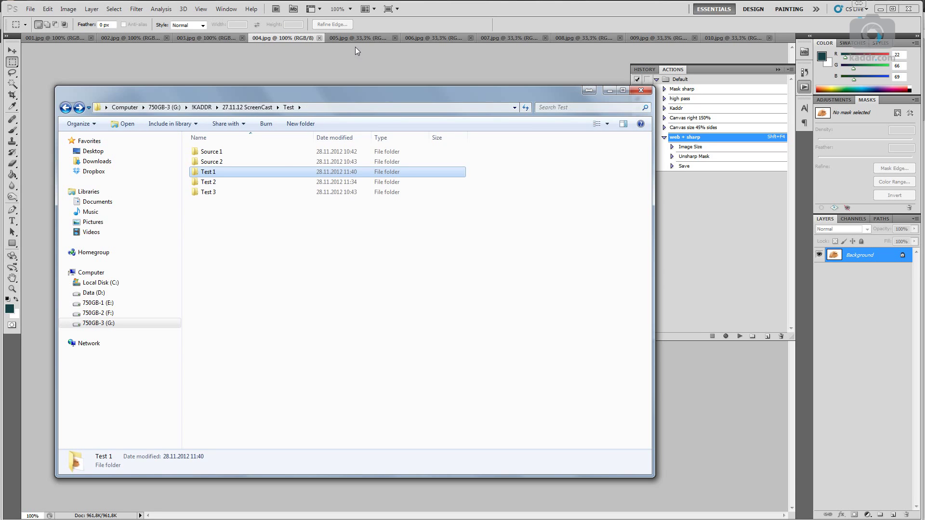
pyautogui.click(354, 48)
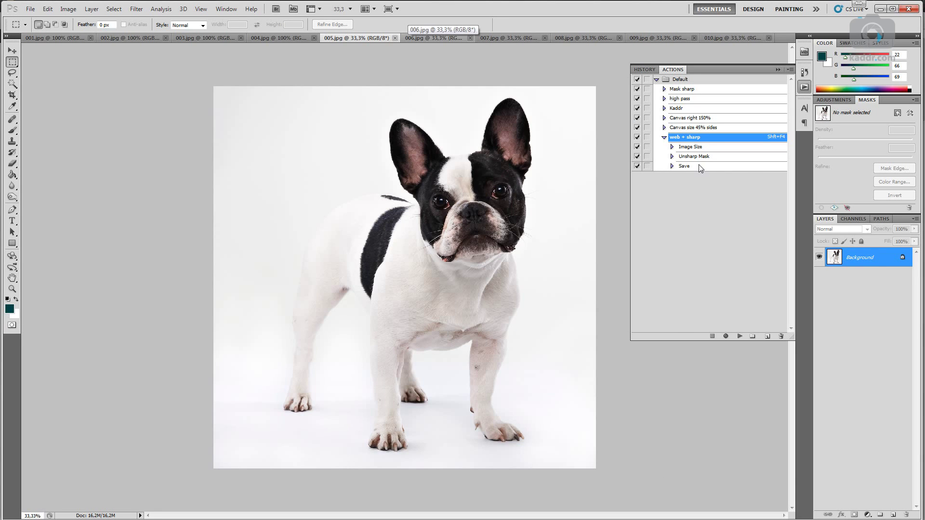
# Step: Re-record the Save step to write JPEGs into Test 2, then check its settings
pyautogui.doubleClick(699, 165)
pyautogui.click(556, 205)
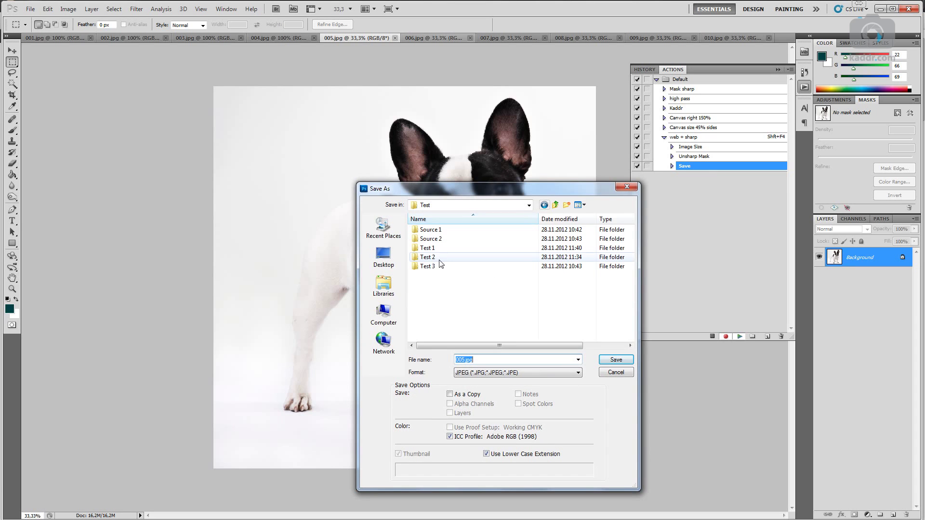
pyautogui.doubleClick(437, 260)
pyautogui.click(616, 360)
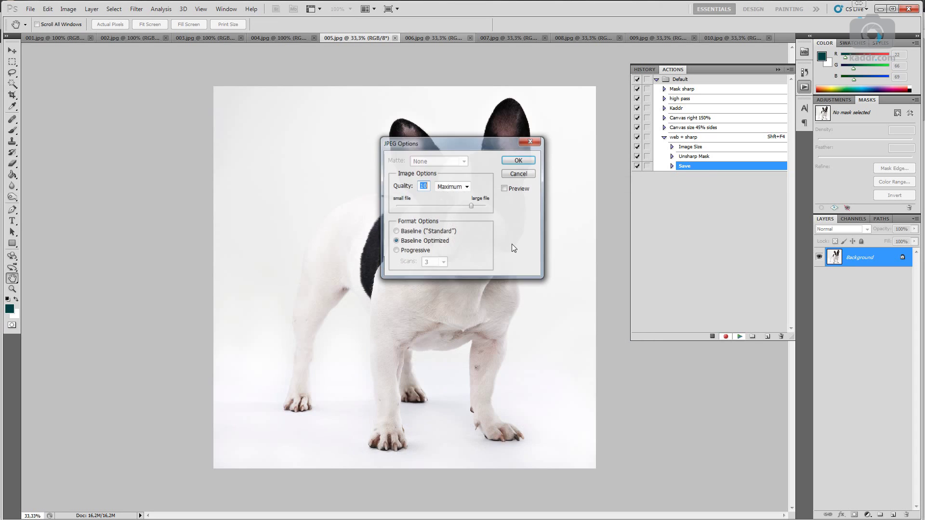
pyautogui.click(523, 157)
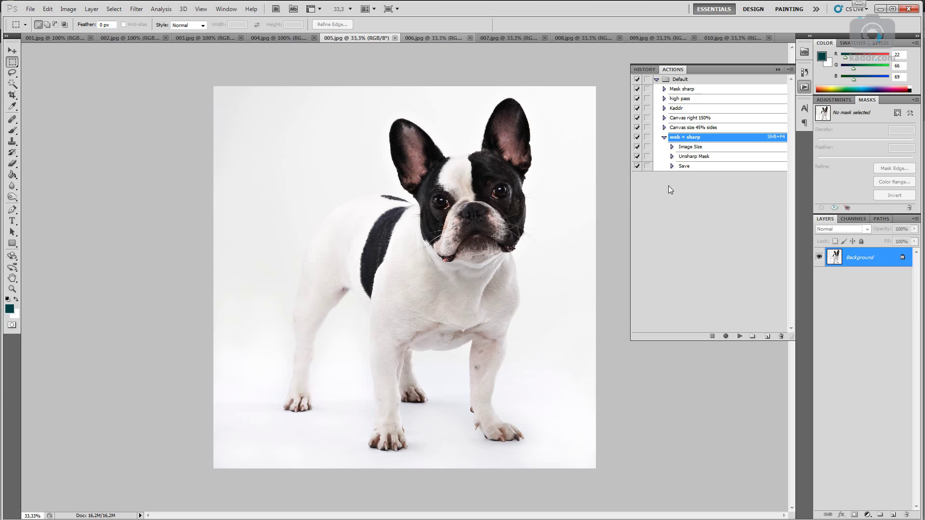
pyautogui.click(672, 166)
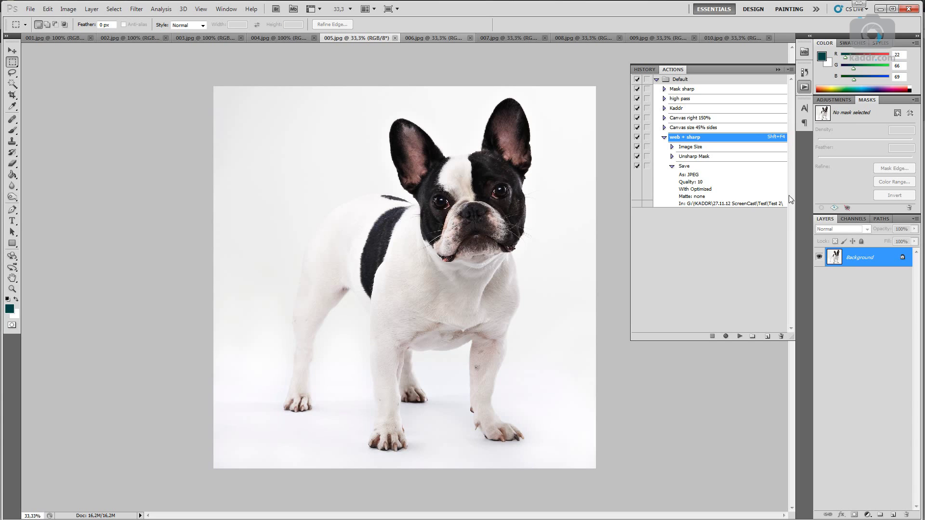
pyautogui.click(698, 220)
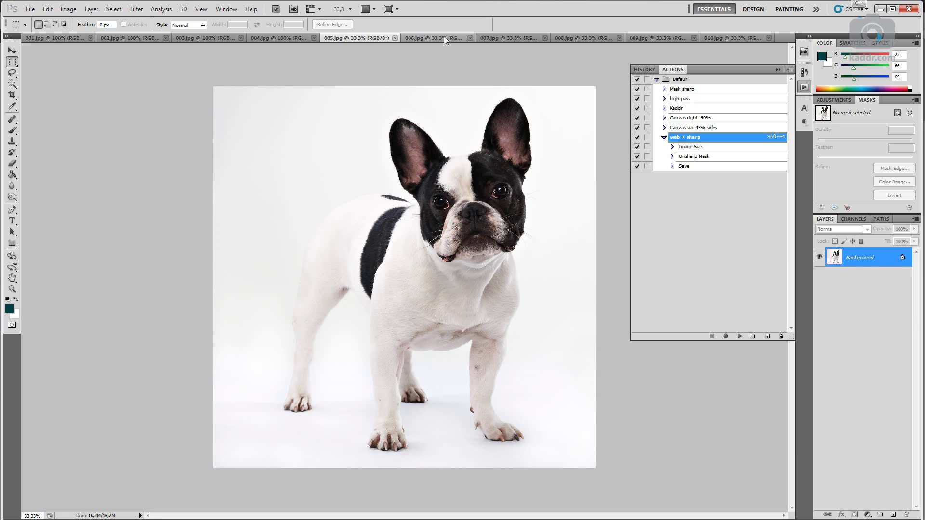
# Step: Run web + sharp on 006.jpg saving into Test 2, then move the pause from Save to resize
pyautogui.click(444, 37)
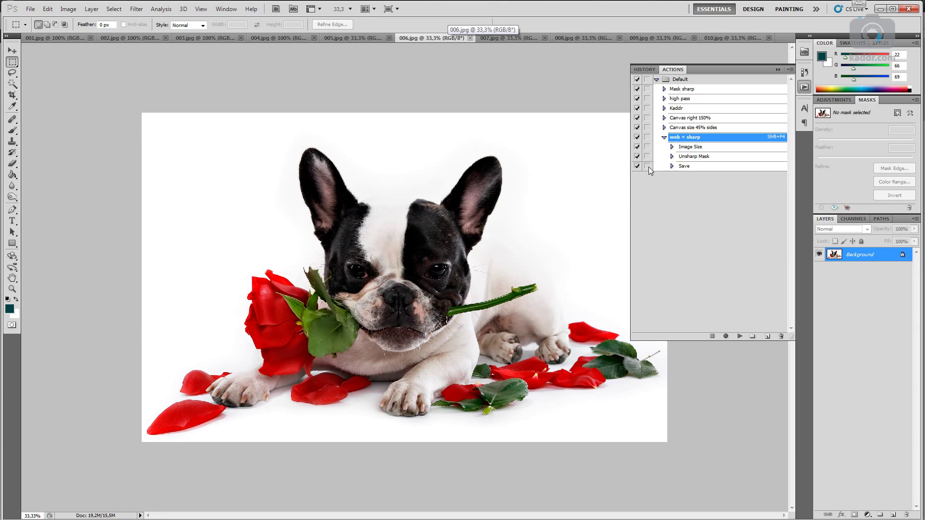
pyautogui.click(740, 336)
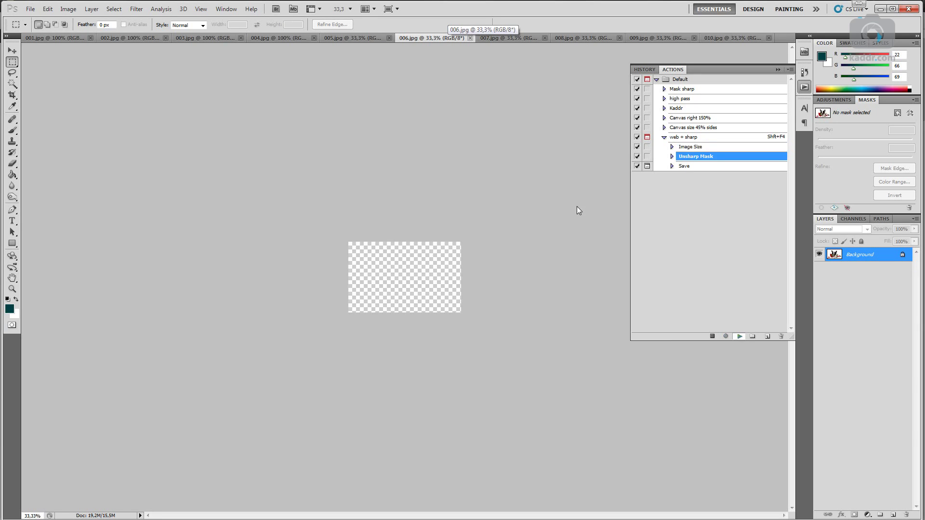
pyautogui.click(555, 205)
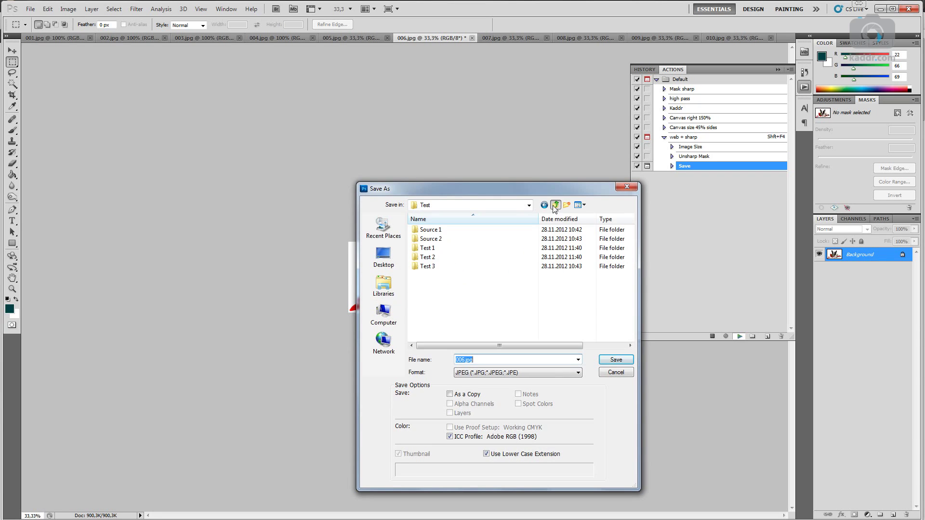
pyautogui.doubleClick(453, 263)
pyautogui.click(616, 359)
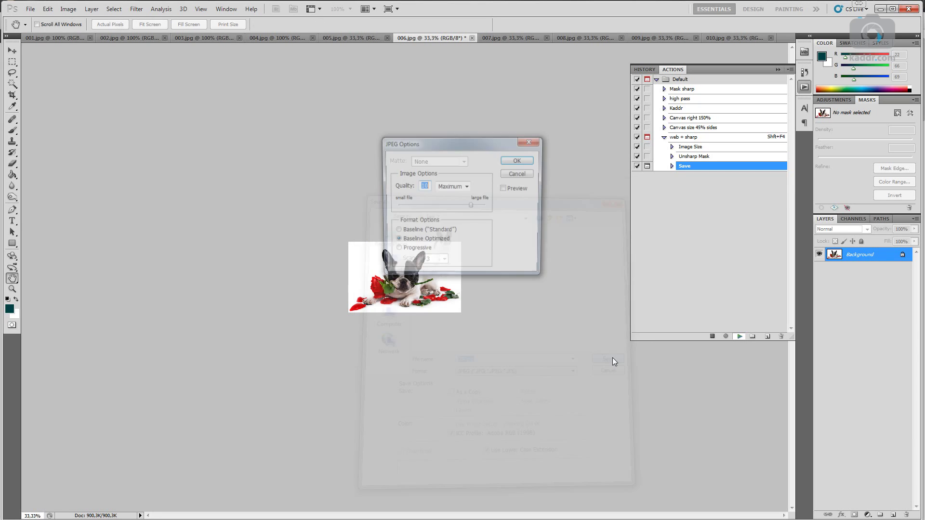
pyautogui.click(519, 160)
pyautogui.click(647, 166)
pyautogui.click(647, 146)
# Step: Run web + sharp on 007.jpg, confirming the 700-pixel resize
pyautogui.click(492, 38)
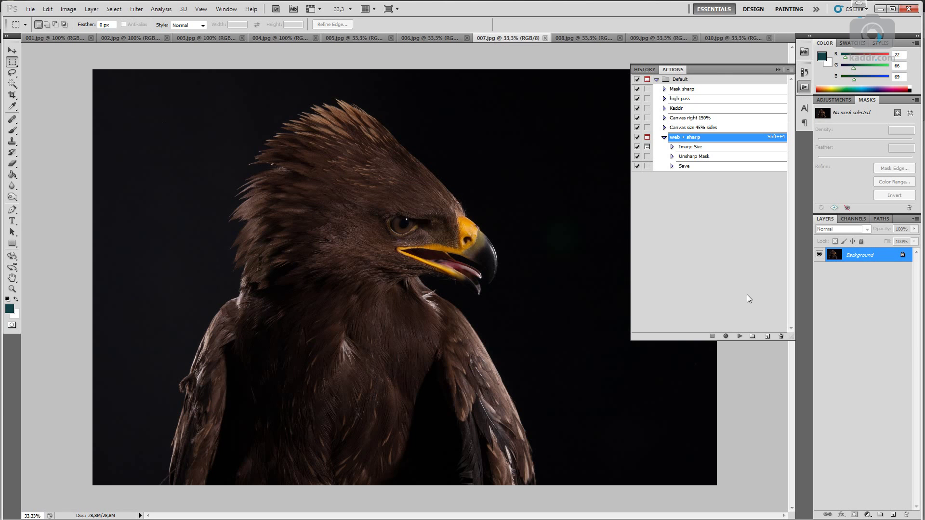
pyautogui.click(740, 335)
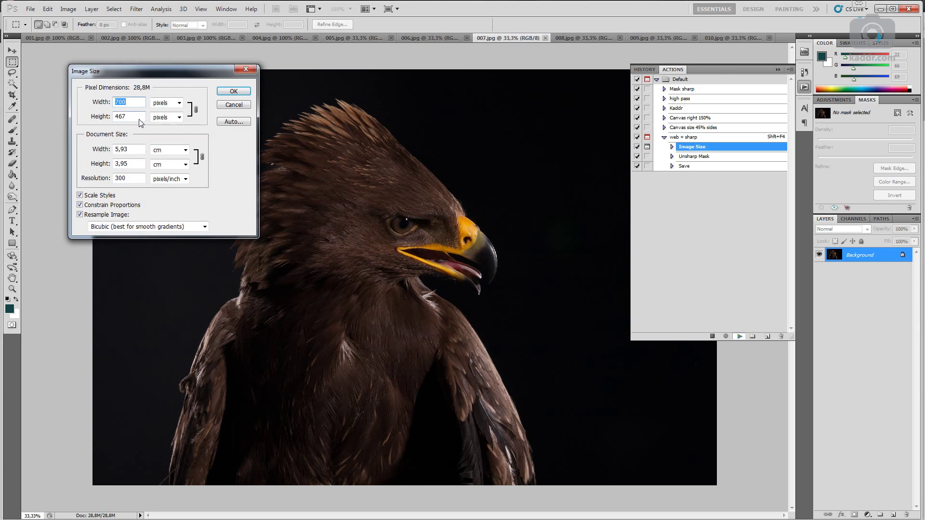
pyautogui.press('Return')
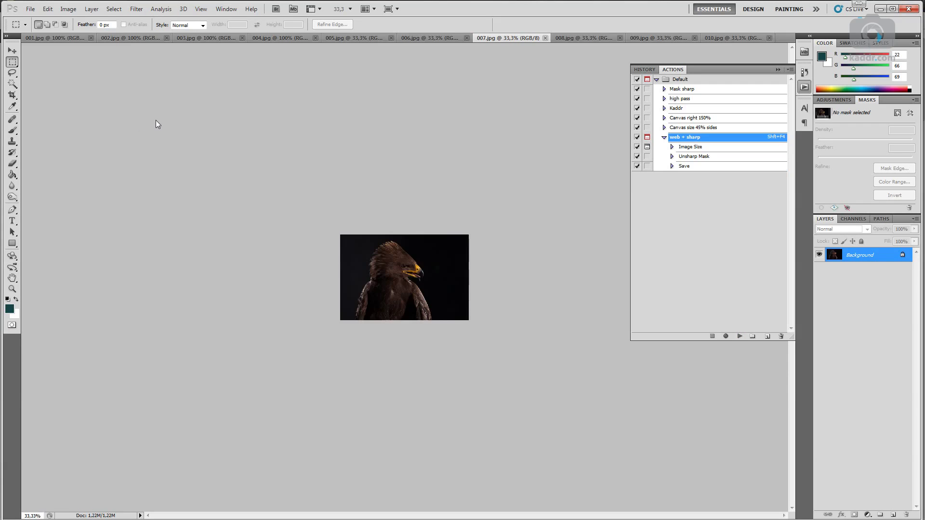
# Step: Run the action on 008.jpg, confirm Unsharp Mask, and turn off all its pauses
pyautogui.hotkey('ctrl', 'Tab')
pyautogui.click(647, 146)
pyautogui.click(740, 336)
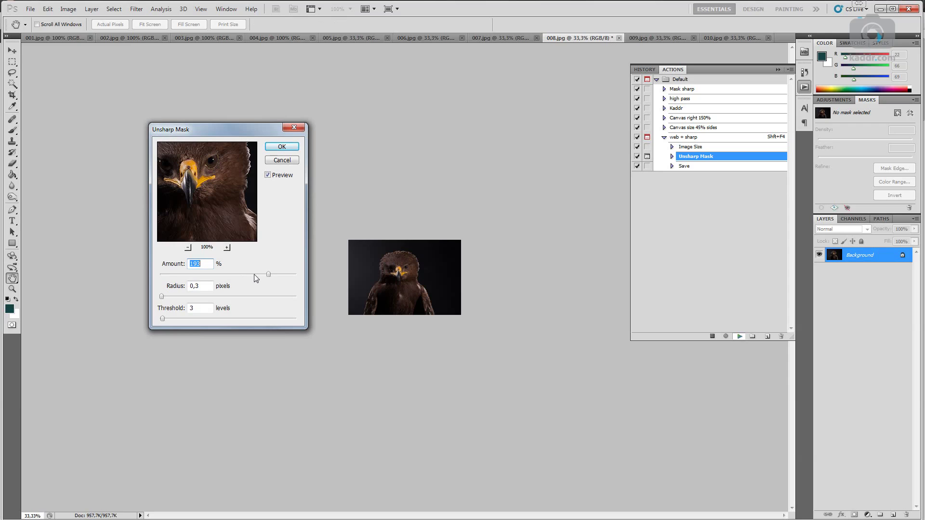
pyautogui.click(289, 148)
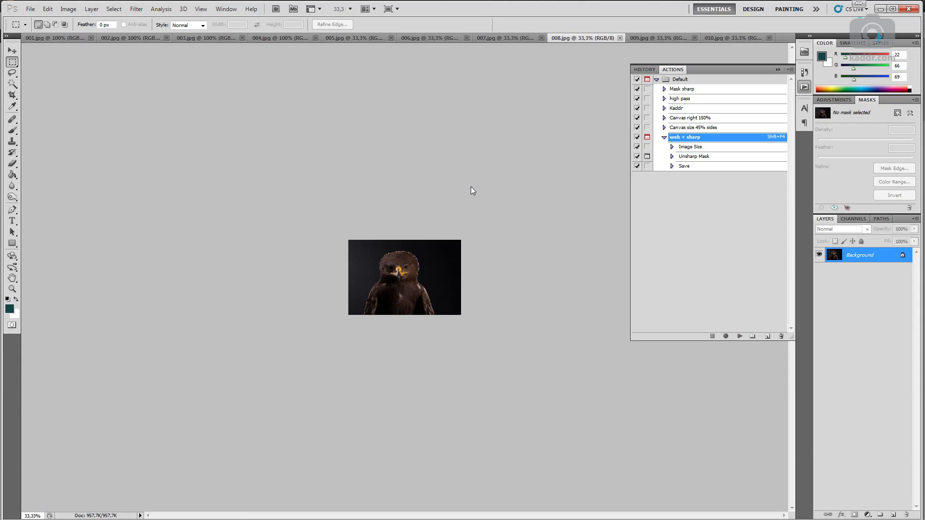
pyautogui.click(648, 135)
pyautogui.click(641, 37)
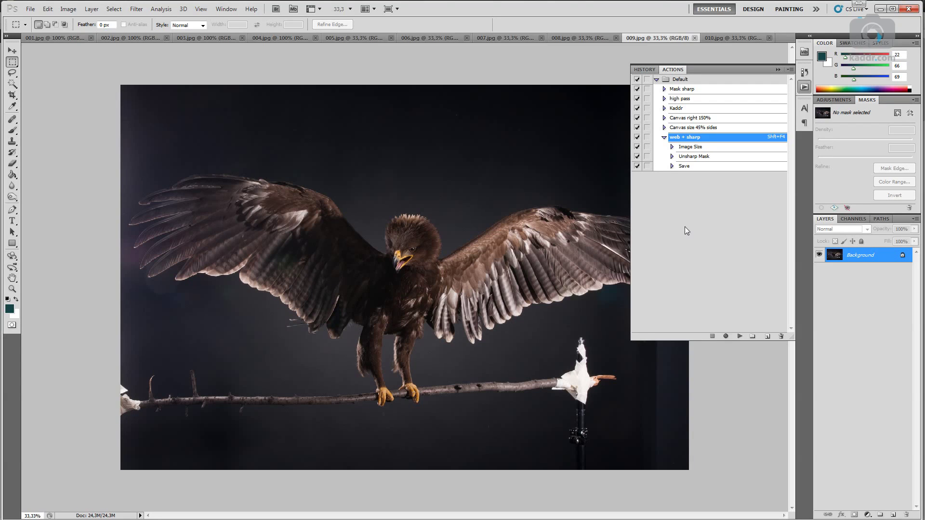
# Step: Record a Close step after Save by closing 009.jpg with Ctrl+W
pyautogui.click(684, 166)
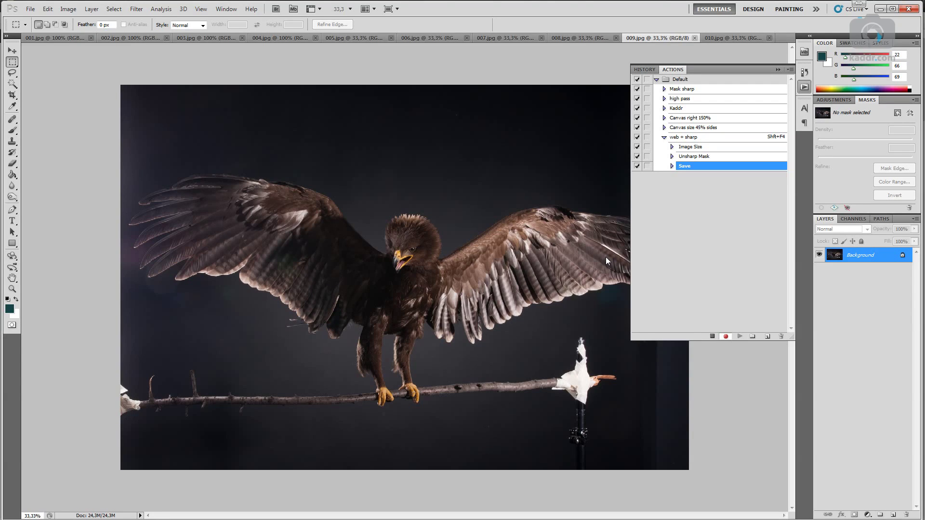
pyautogui.hotkey('ctrl', 'w')
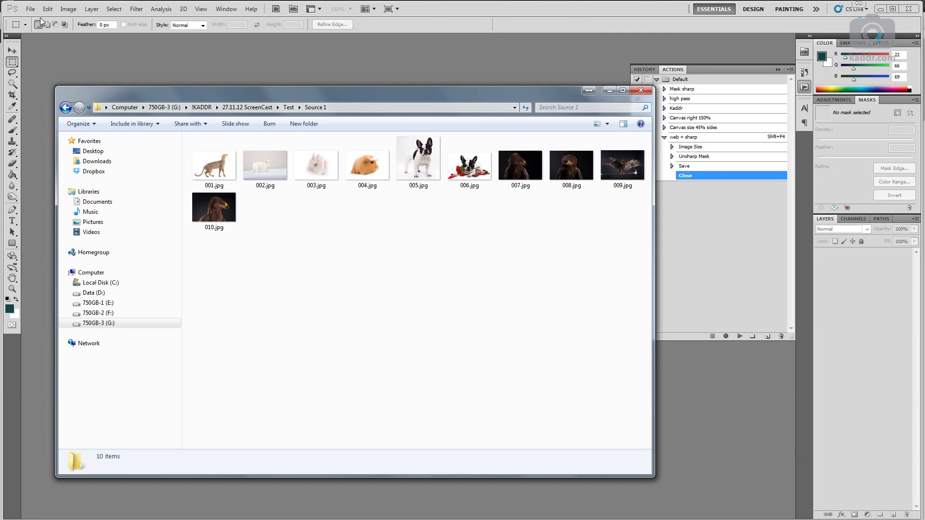
pyautogui.click(30, 8)
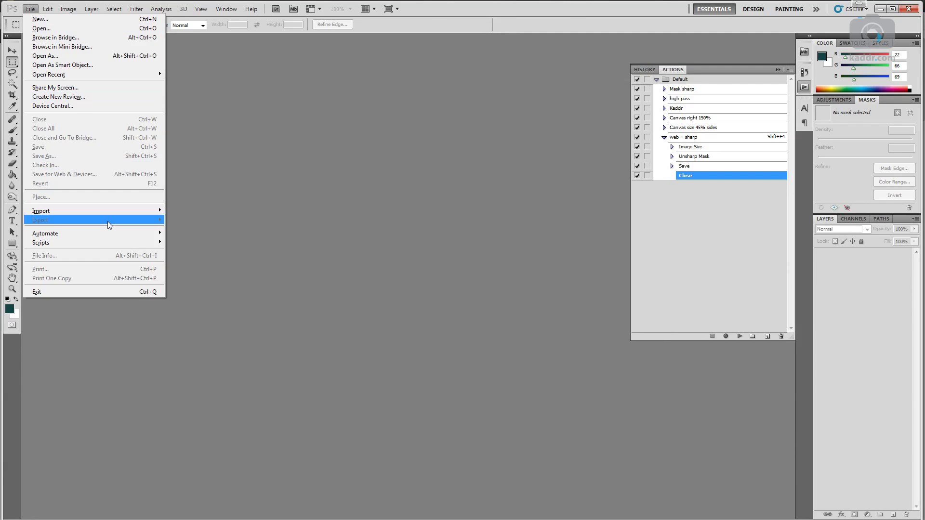
pyautogui.moveTo(45, 233)
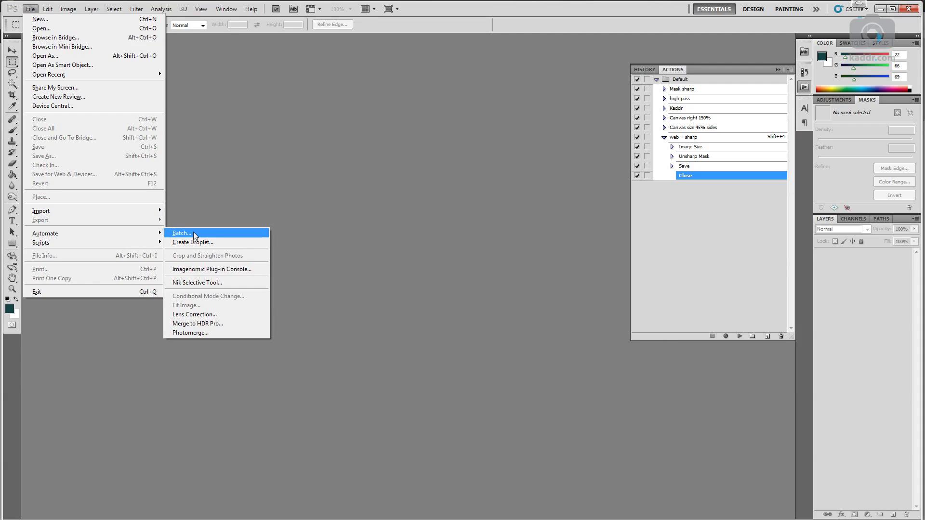
# Step: Run a Batch with the web + sharp action on the Source 1 folder photos
pyautogui.click(194, 234)
pyautogui.click(333, 130)
pyautogui.click(332, 179)
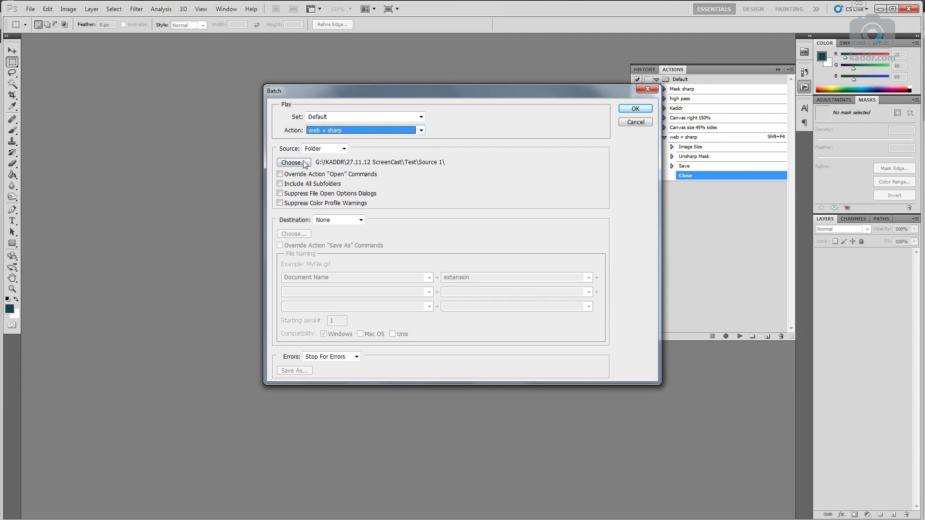
pyautogui.click(294, 162)
pyautogui.click(479, 351)
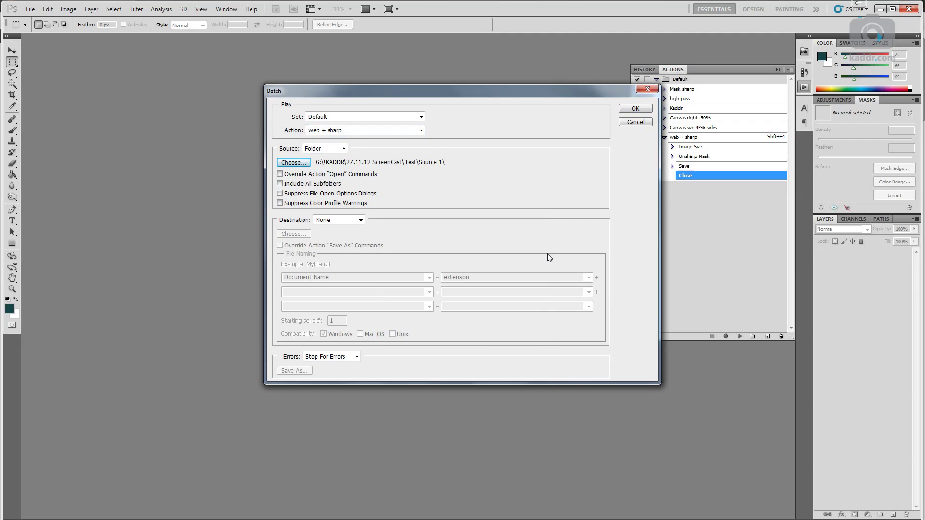
pyautogui.click(635, 108)
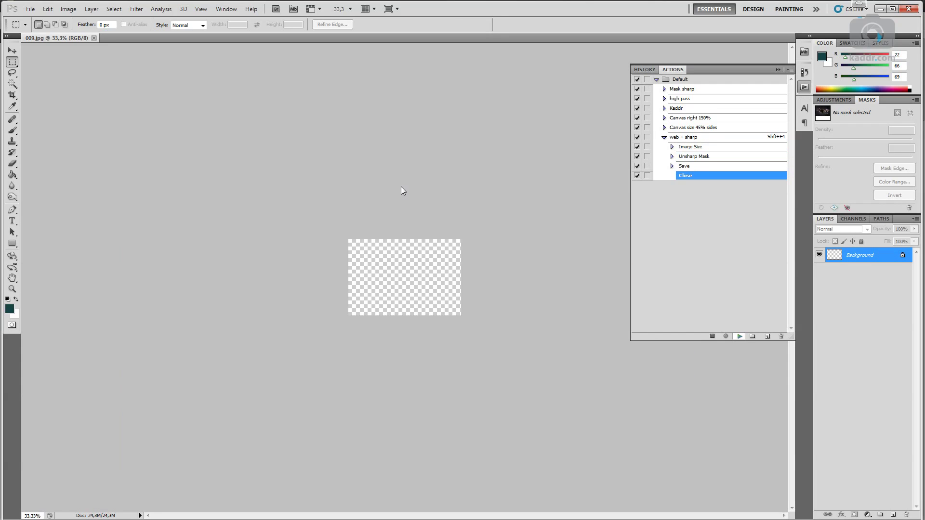
# Step: Check the ten processed JPEGs in the Test 2 folder, then return to Test
pyautogui.press('BackSpace')
pyautogui.press('Down')
pyautogui.press('Down')
pyautogui.press('Down')
pyautogui.press('Return')
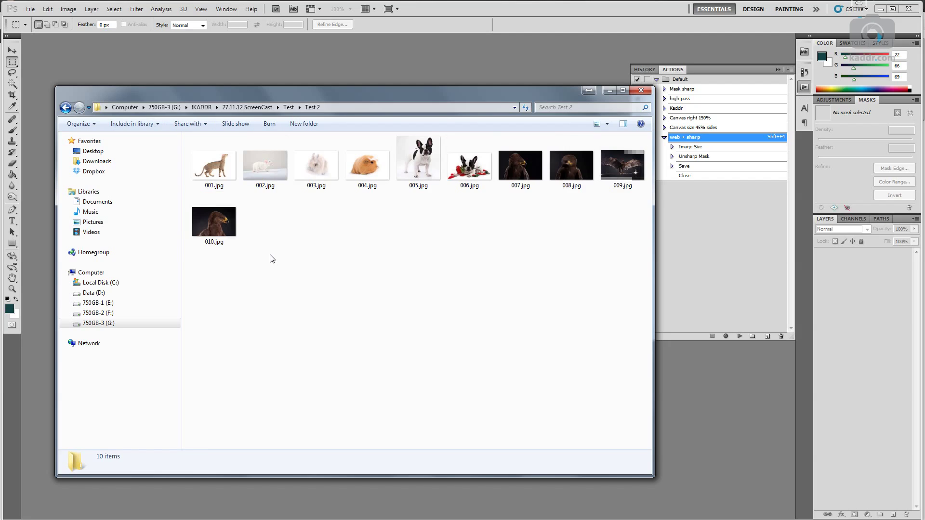
pyautogui.press('BackSpace')
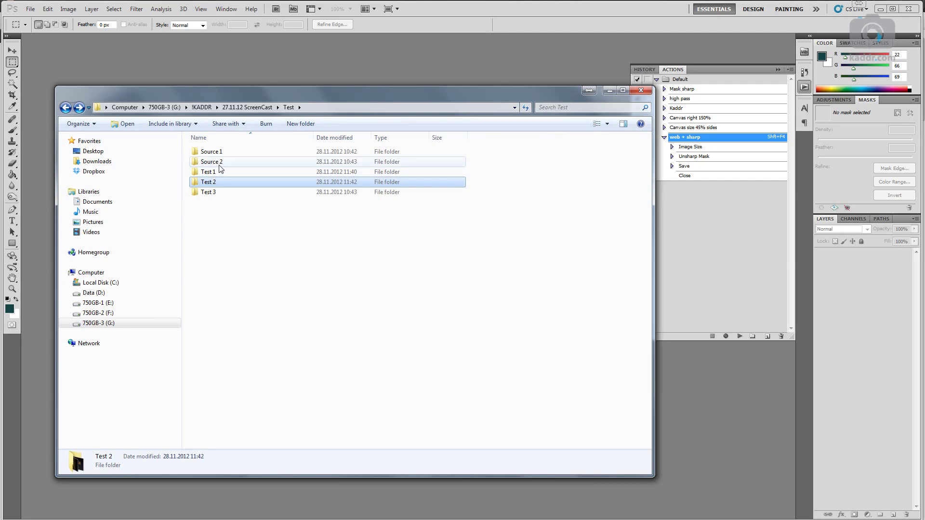
# Step: Open 011.jpg and 012.jpg from the Source 2 folder in Photoshop
pyautogui.doubleClick(219, 166)
pyautogui.hotkey('shift', 'Right')
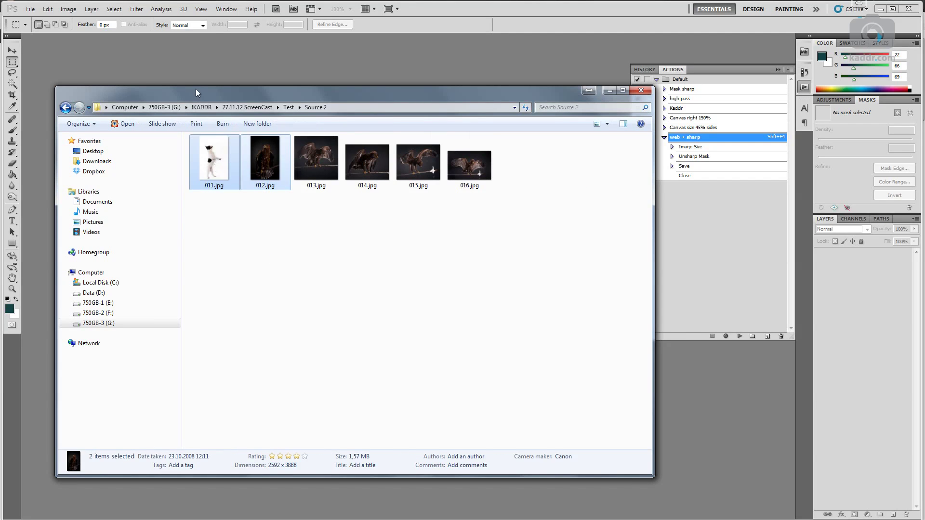
pyautogui.press('Return')
pyautogui.hotkey('ctrl', 'alt', 'i')
# Step: Try a 700 px resize on the eagle photo, cancel it, and enable the Image Size dialog toggle
pyautogui.write('700')
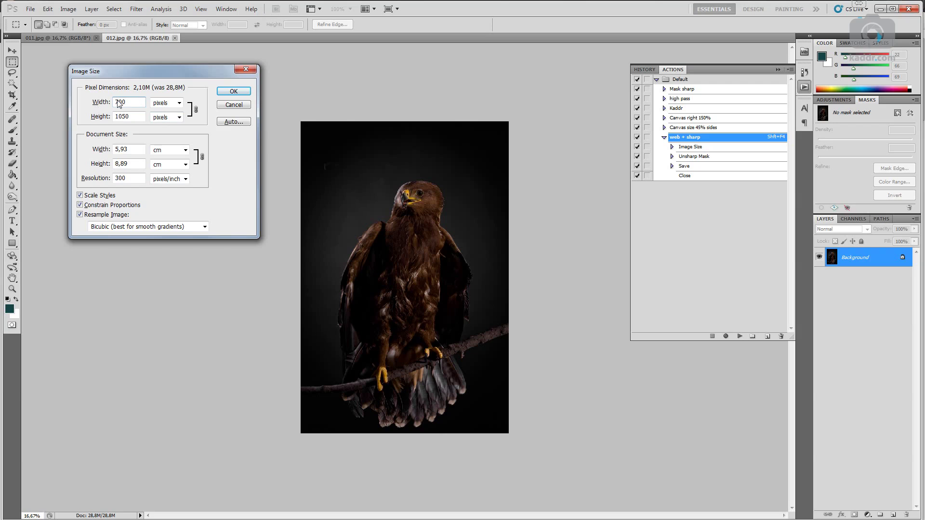
pyautogui.click(236, 107)
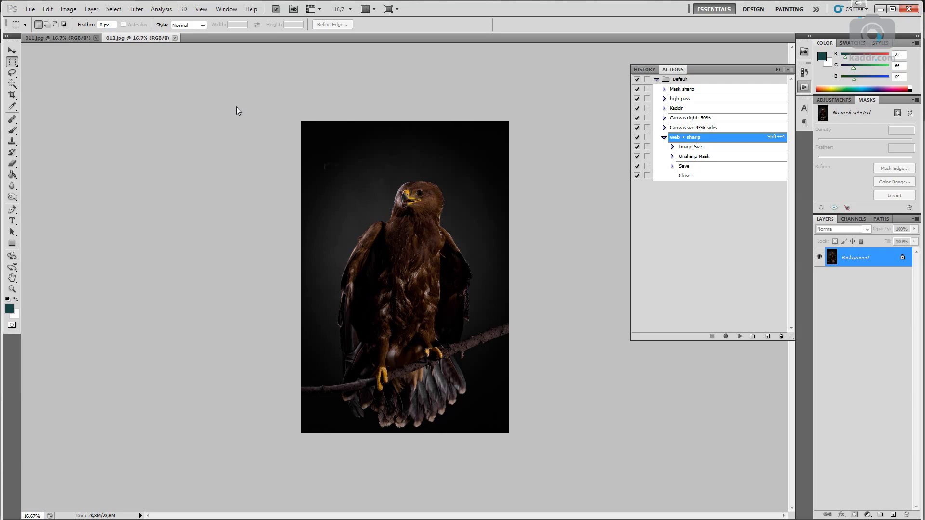
pyautogui.click(649, 148)
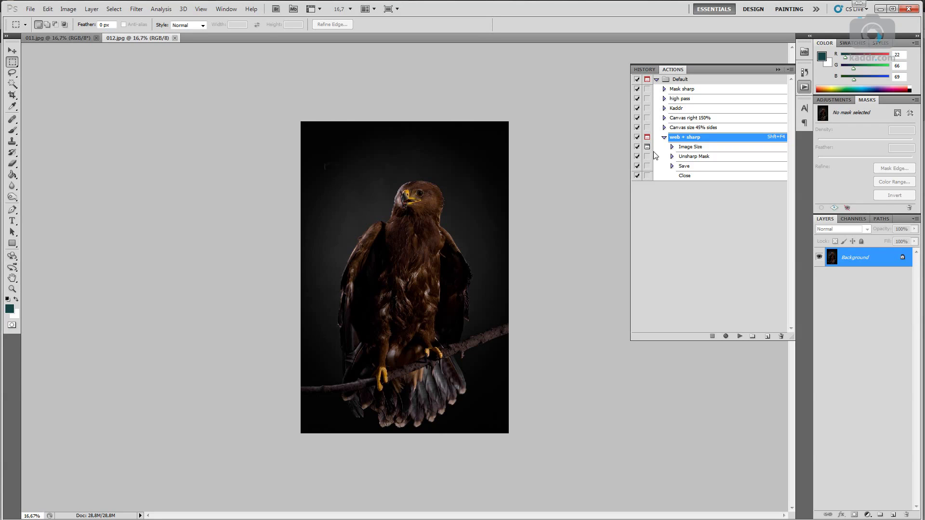
# Step: Play web + sharp on the eagle photo, enter height 700, then cancel
pyautogui.click(740, 337)
pyautogui.doubleClick(143, 121)
pyautogui.write('700')
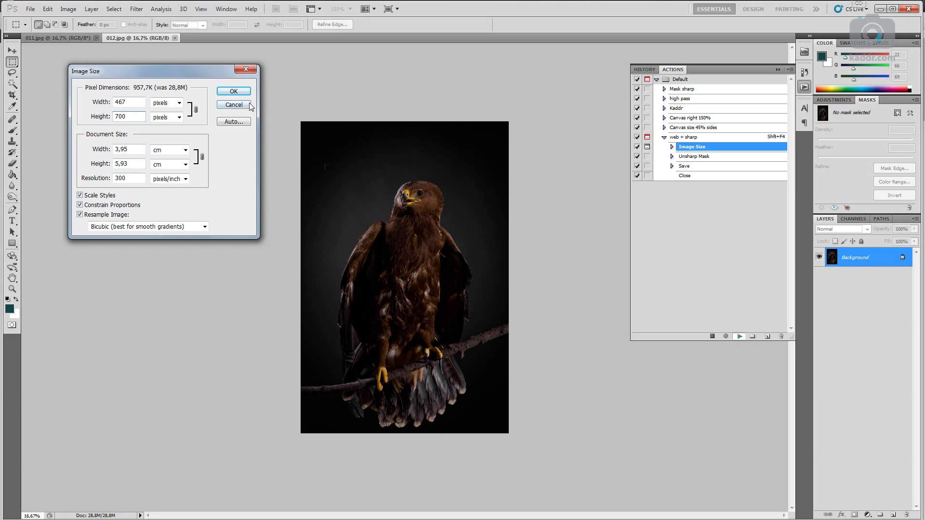
pyautogui.click(238, 103)
# Step: Delete the Image Size step from web + sharp and start recording new steps
pyautogui.click(647, 138)
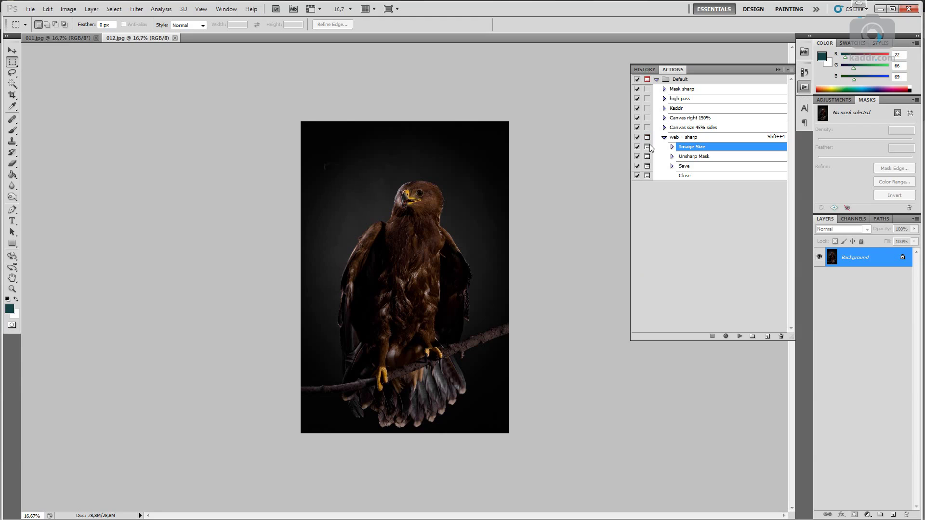
pyautogui.moveTo(650, 150); pyautogui.dragTo(781, 336)
pyautogui.click(726, 336)
pyautogui.click(30, 9)
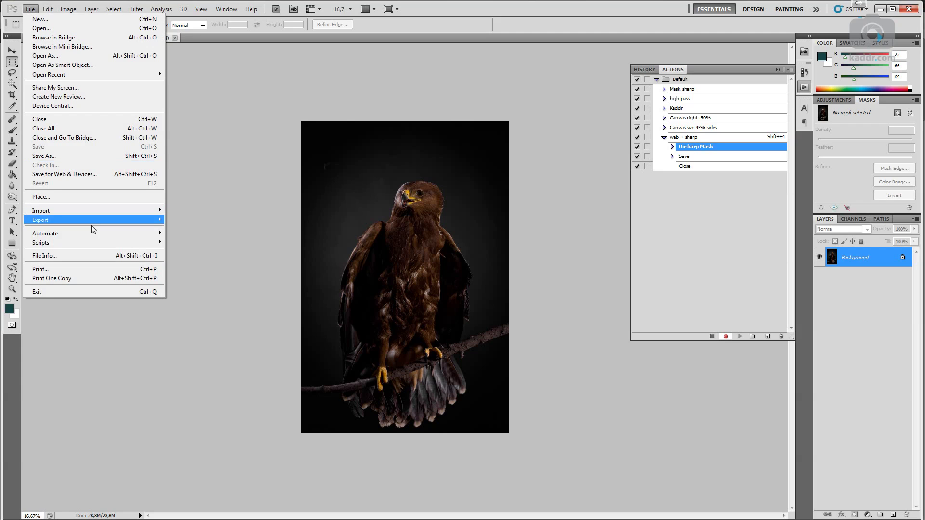
pyautogui.moveTo(45, 233)
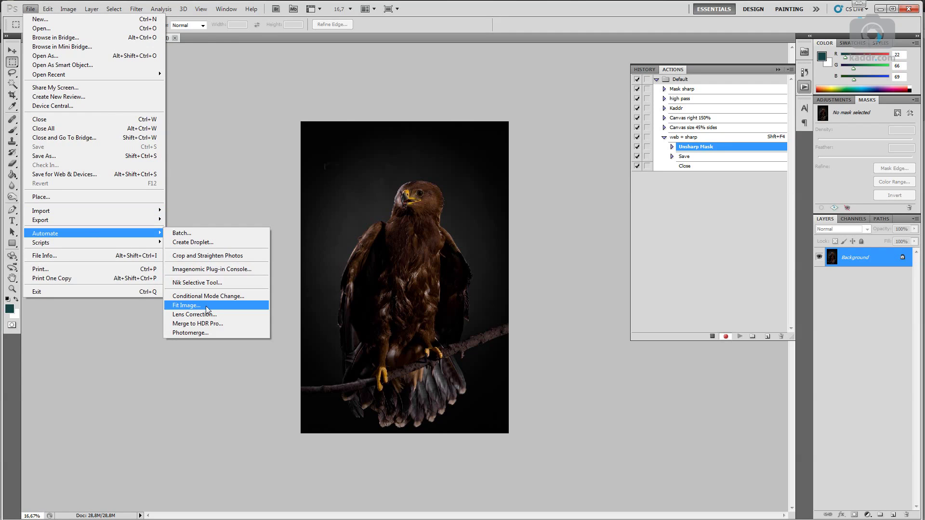
# Step: Record a Fit Image step of 700 × 600 px and move it above Unsharp Mask
pyautogui.click(208, 308)
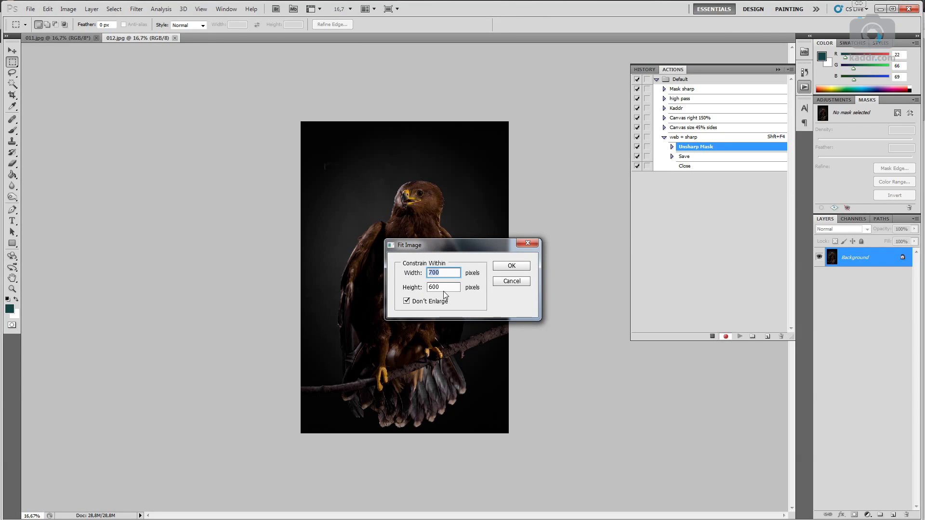
pyautogui.click(511, 266)
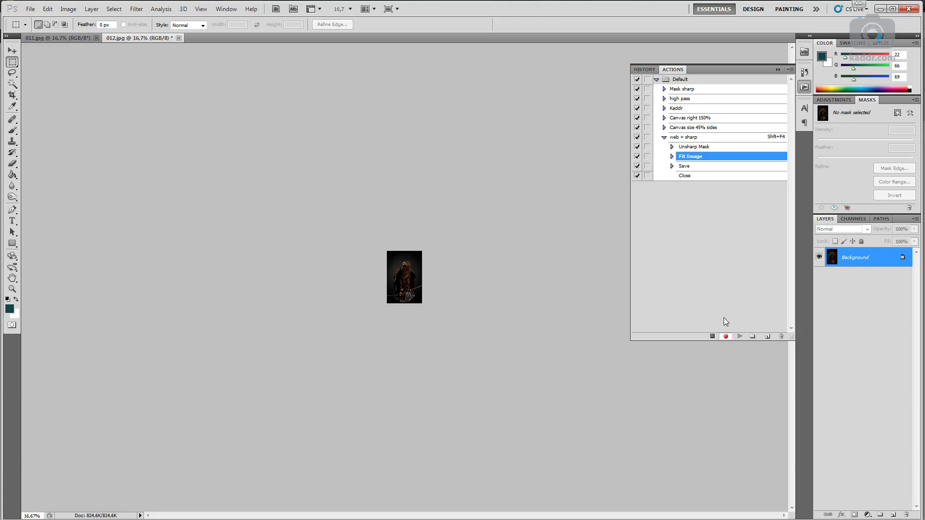
pyautogui.click(712, 336)
pyautogui.moveTo(697, 160)
pyautogui.mouseDown()
pyautogui.moveTo(693, 145)
pyautogui.moveTo(696, 168)
pyautogui.mouseUp()
# Step: Run the updated web + sharp action on the 011.jpg dog photo
pyautogui.click(664, 136)
pyautogui.hotkey('ctrl', 'Tab')
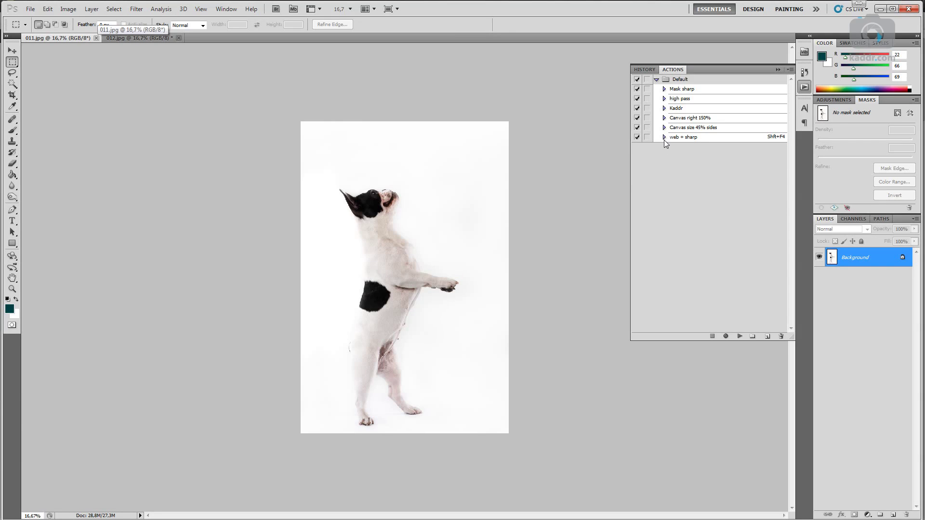
pyautogui.click(664, 138)
pyautogui.click(740, 336)
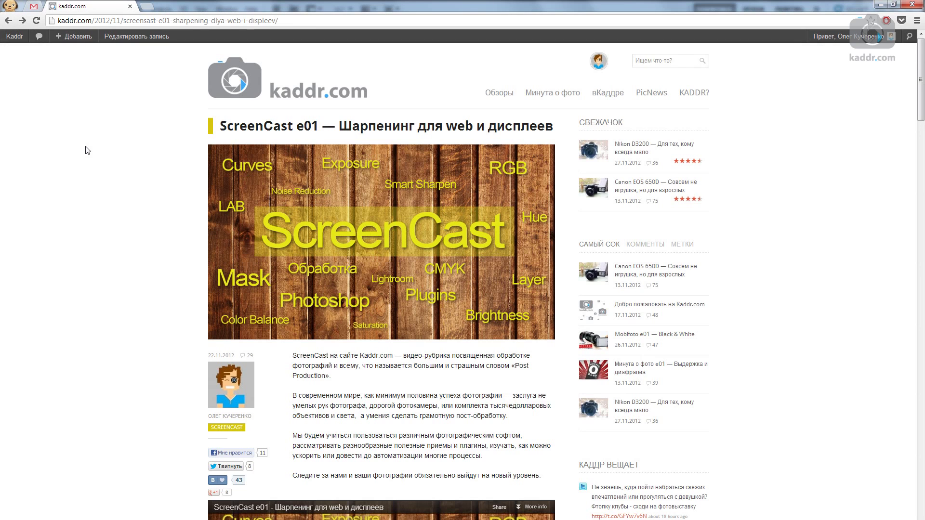
# Step: Scroll the kaddr.com sharpening article down to its 29 comments and back to the top
pyautogui.scroll(-4, 210, 245)
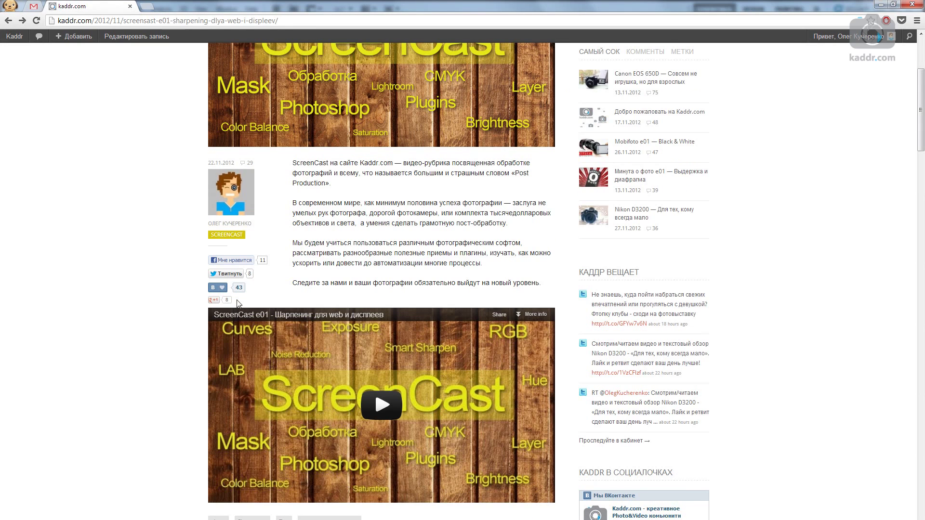
pyautogui.scroll(-10, 202, 267)
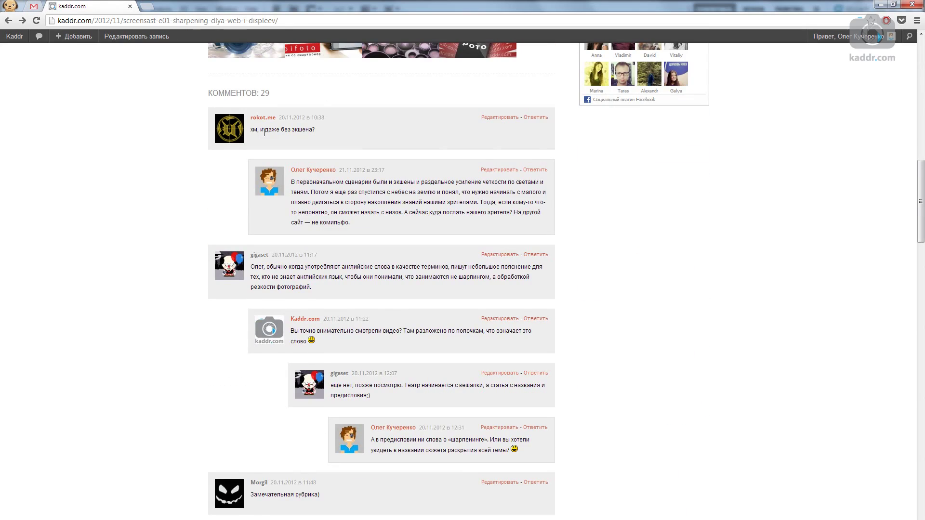
pyautogui.scroll(5, 86, 175)
pyautogui.scroll(5, 86, 176)
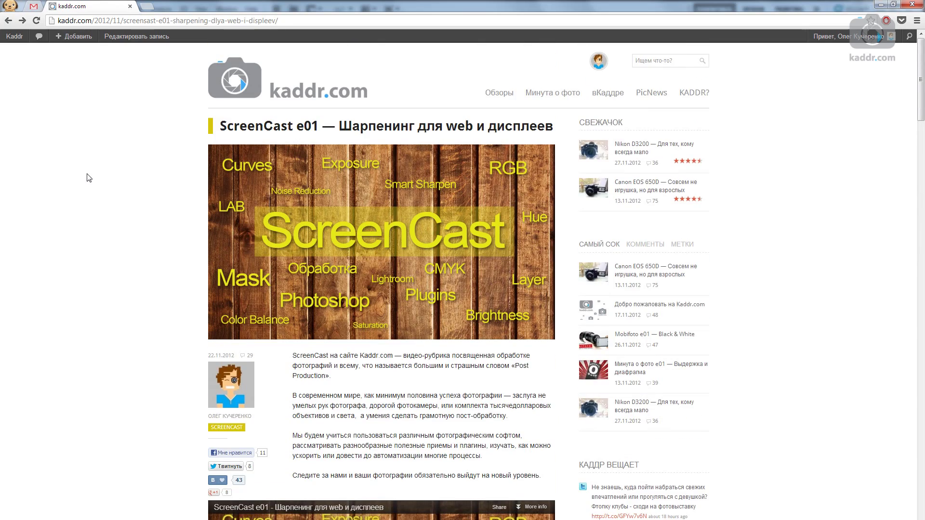